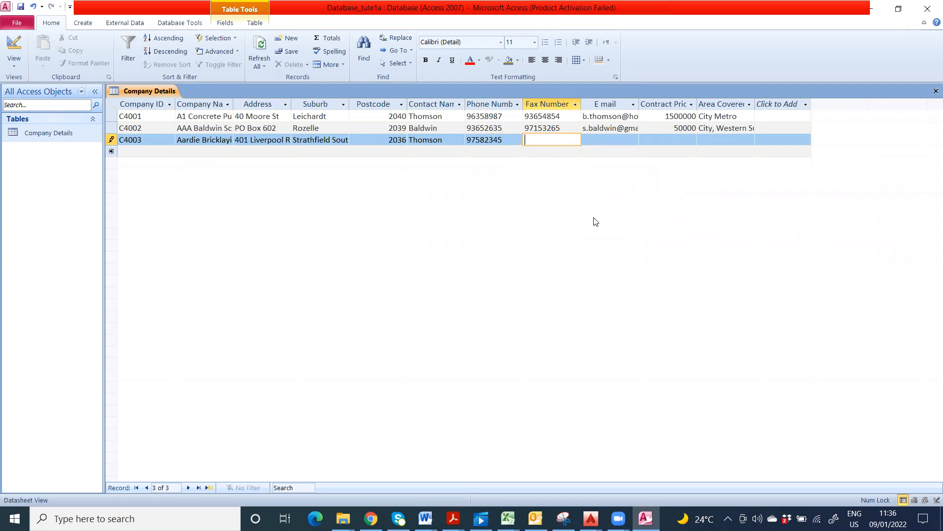
Step: Enter C4003's fax number, e-mail address, contract price 1800000 and area 'All areas', then save the record
type("98457523")
left_click(603, 140)
left_click(599, 143)
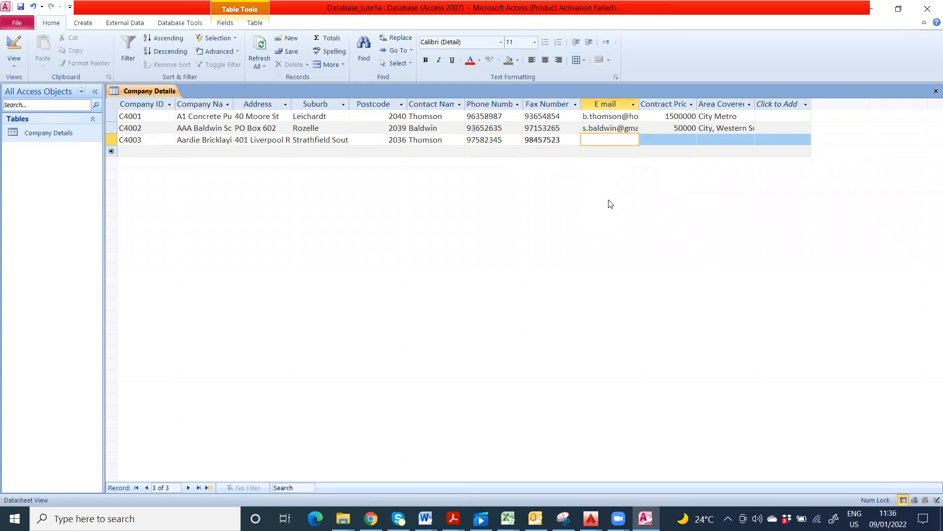
left_click(678, 141)
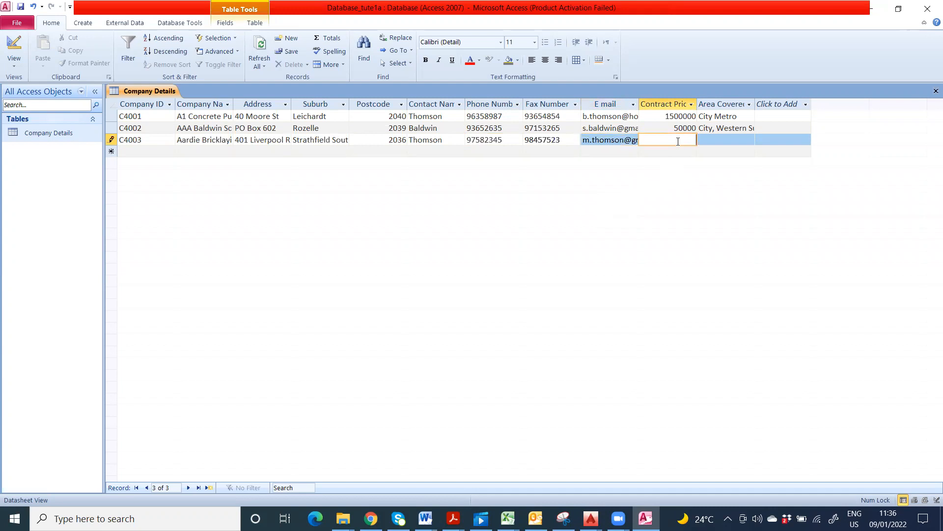
type("1800000")
left_click(721, 140)
type("All areas")
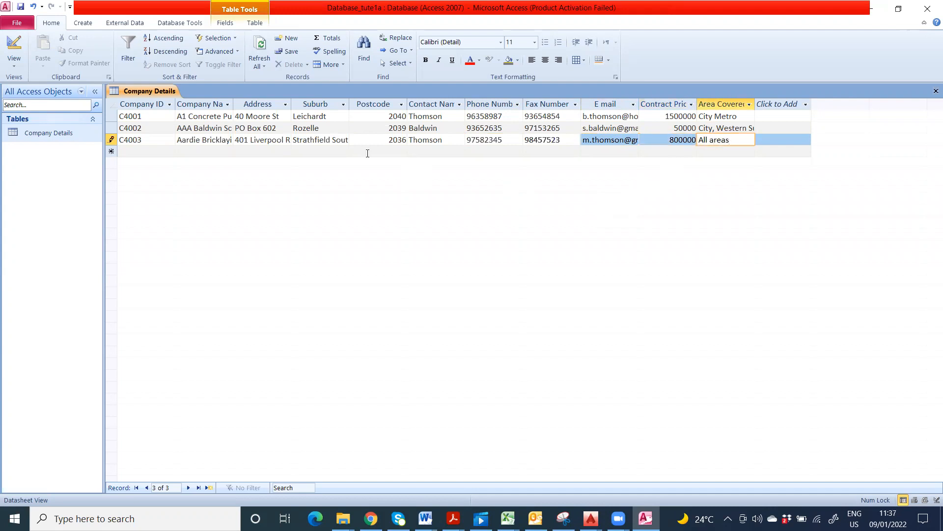
left_click(145, 151)
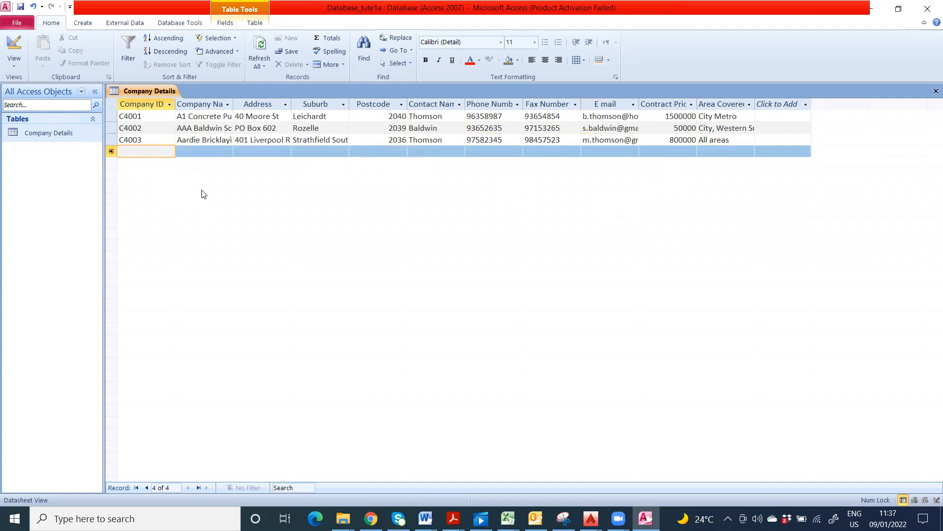
Step: Start record C4004 for Abbotsfiled Landscapes with its street address, suburb Northmead and postcode 2152
type("Abbot")
key("BackSpace")
key("BackSpace")
key("BackSpace")
key("BackSpace")
key("BackSpace")
type("C4004")
left_click(216, 152)
type("Abb")
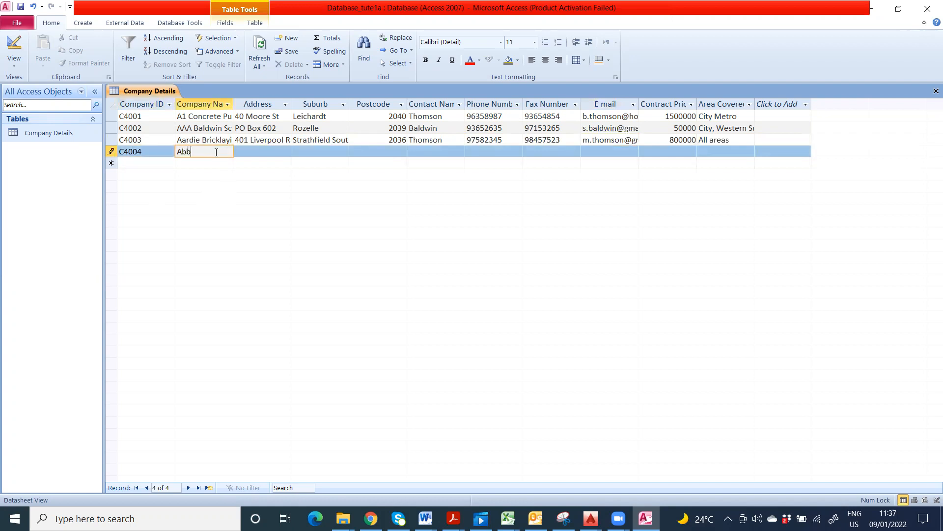
type("otsfiled")
type(" Landscap")
type("e")
type("s")
key("Tab")
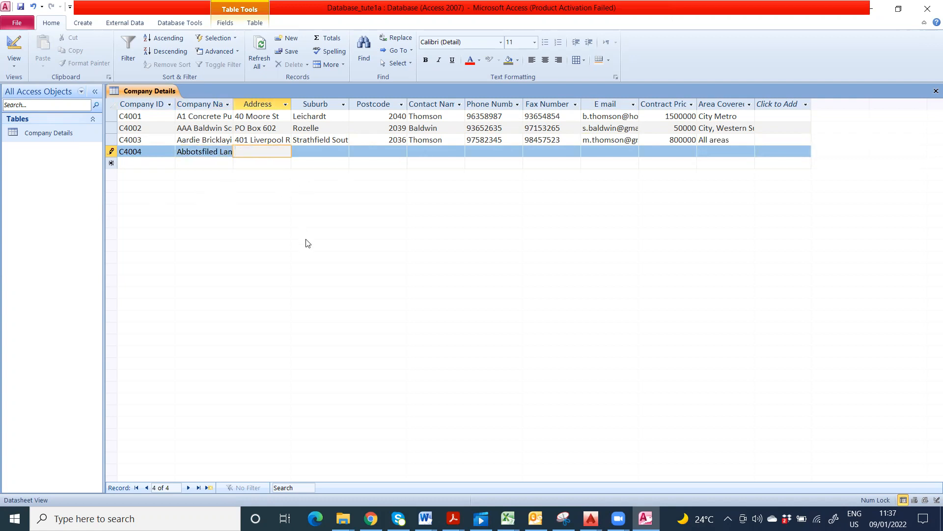
left_click(312, 153)
type("Norh")
key("BackSpace")
type("thmead")
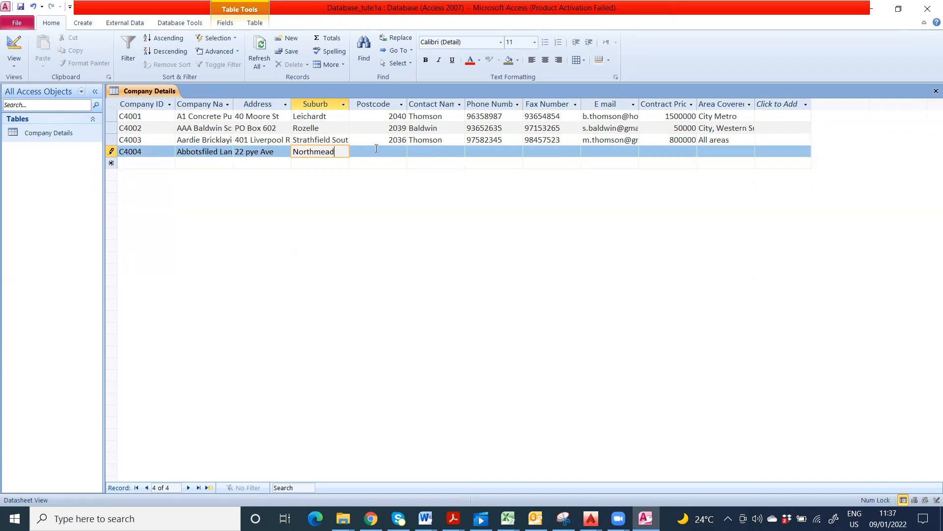
left_click(377, 150)
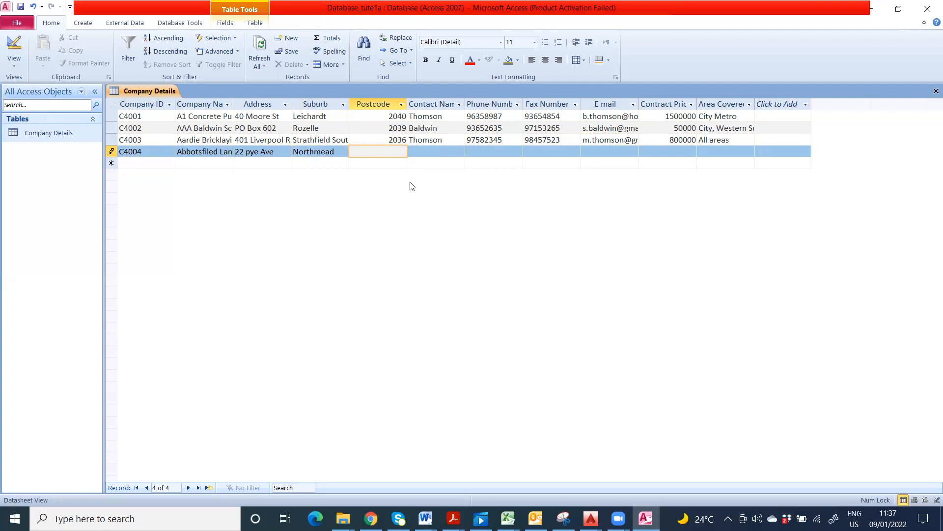
type("2152")
Step: Fill in C4004's contact name, phone number, fax number and e-mail address
key("Tab")
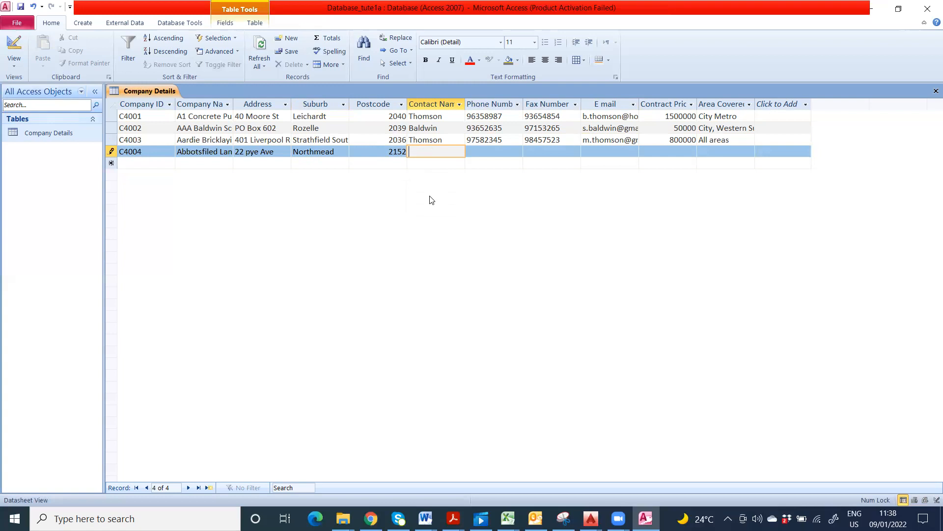
type("98756423")
key("BackSpace")
key("BackSpace")
key("BackSpace")
key("BackSpace")
key("BackSpace")
key("BackSpace")
key("BackSpace")
key("BackSpace")
type("Kerry")
left_click(476, 154)
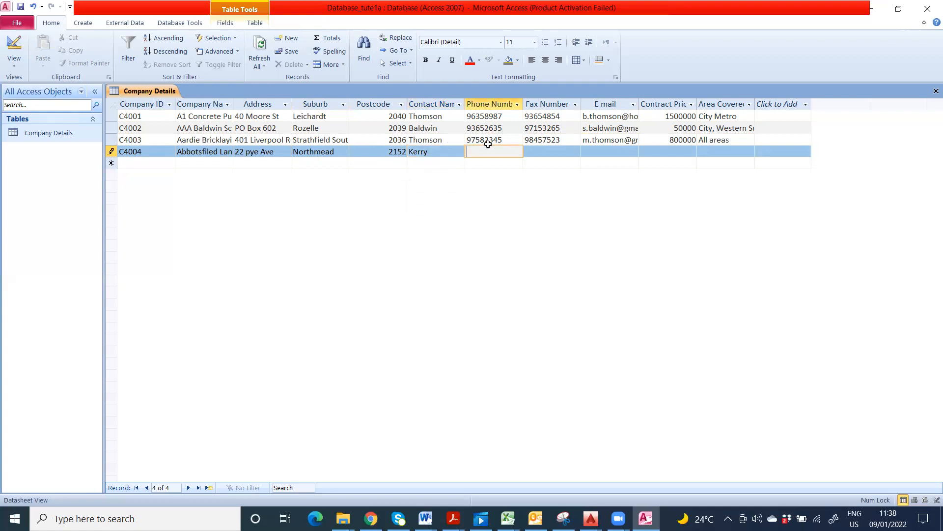
type("98655822")
left_click(526, 154)
type("96522582")
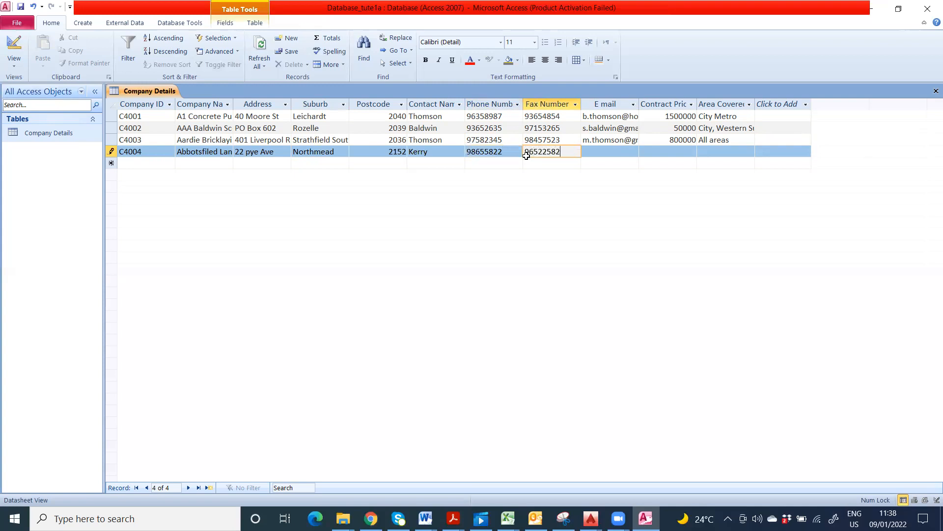
left_click(601, 152)
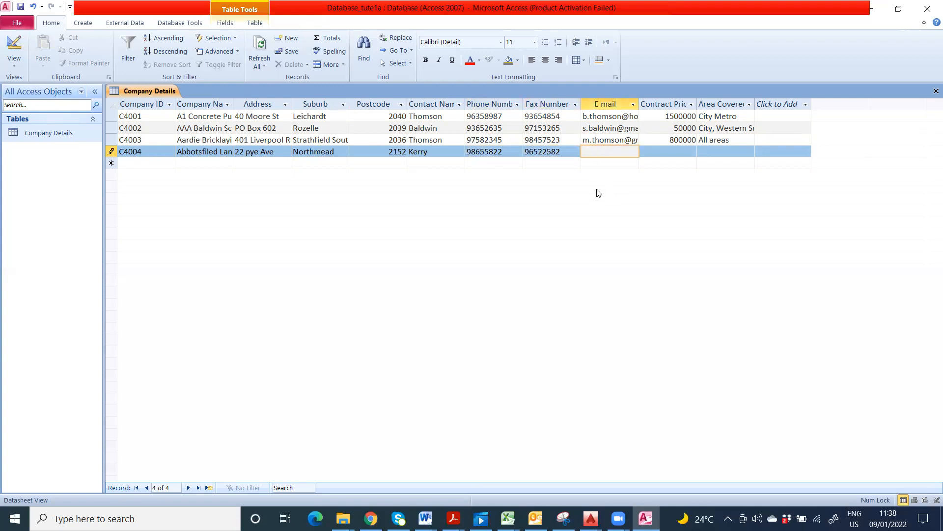
Step: Set C4004's contract price to 60000 and begin its Area Covered entry 'Hills District, Nothern'
key("Tab")
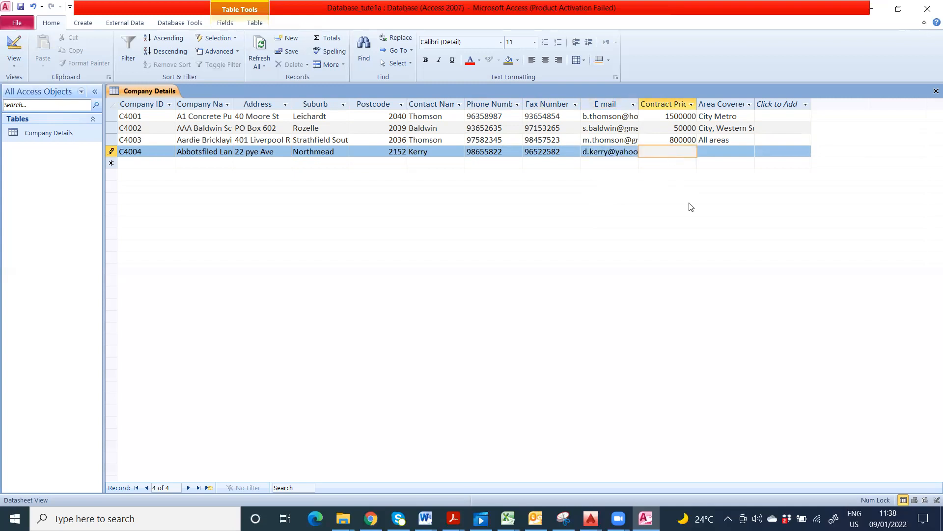
type("60000")
key("Tab")
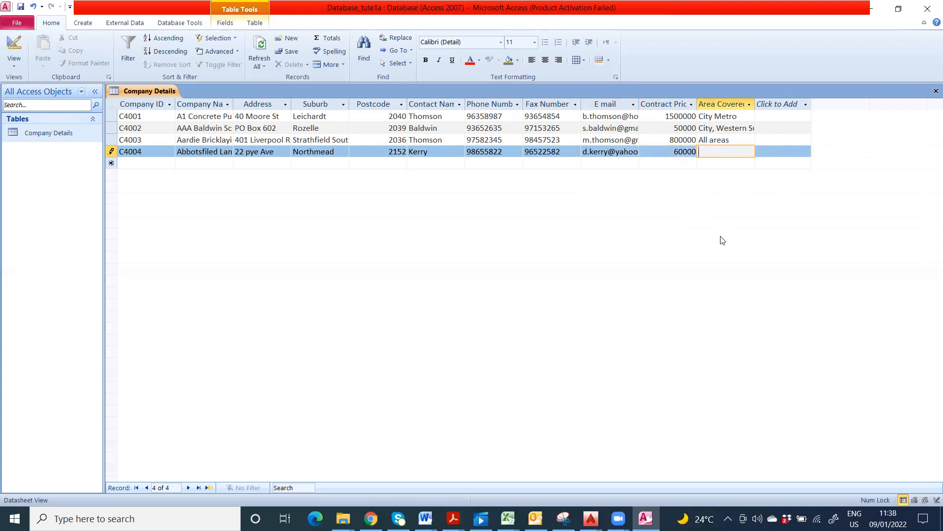
type("Hills")
type(" Distric")
type("t,")
type(" Nothern d")
key("BackSpace")
type("D")
key("BackSpace")
Step: In Design View, change Area Covered's Field Size from 25 to 50, save, and return to Datasheet View
left_click(14, 48)
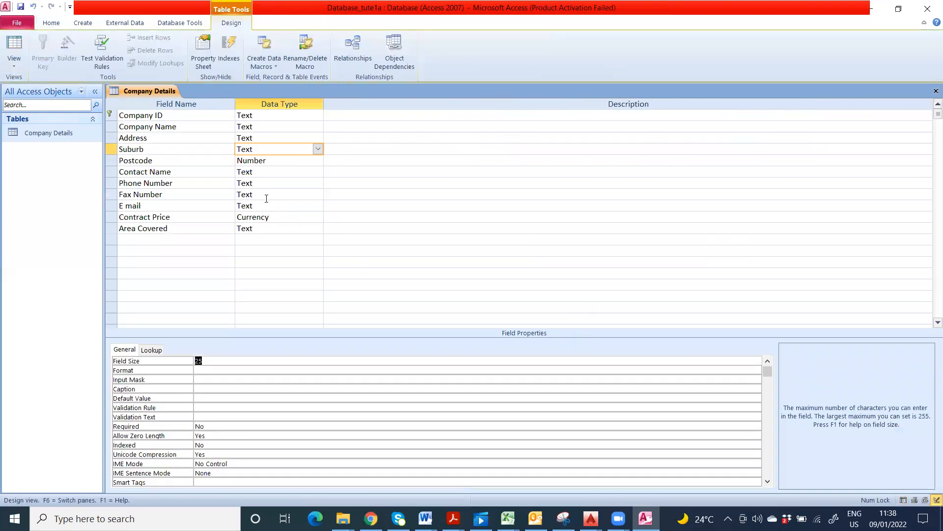
left_click(270, 232)
left_click(192, 361)
type("50")
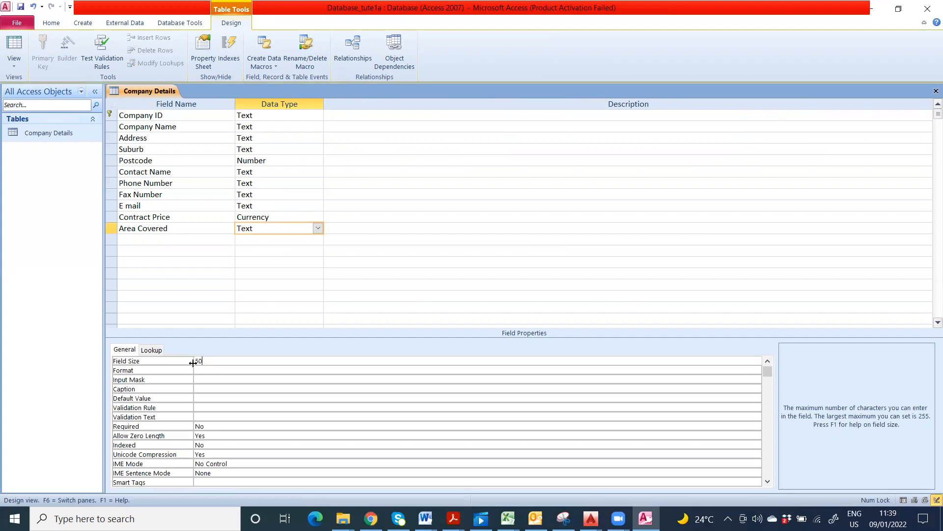
left_click(20, 6)
left_click(15, 49)
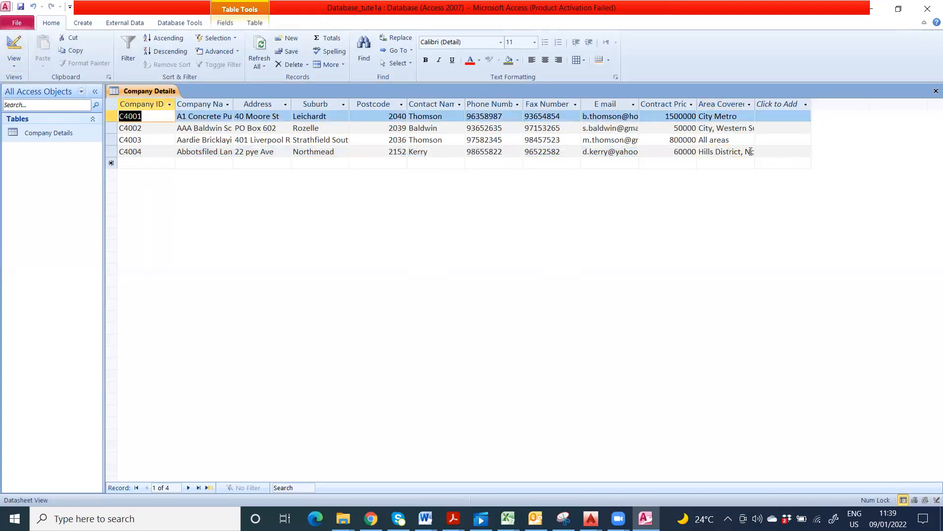
Step: Finish C4004's Area Covered text so it reads 'Hills District, Northern Districts'
left_click(753, 152)
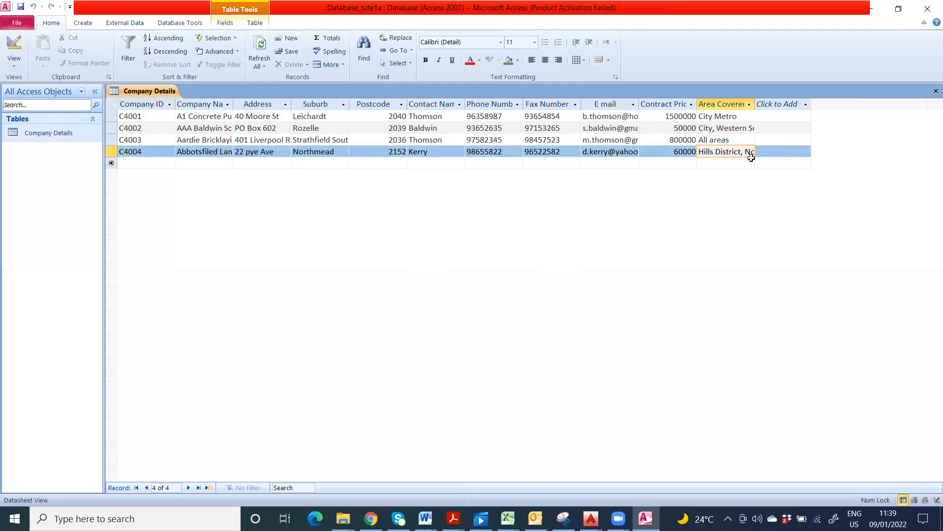
type("e")
type("othern")
type(" Districts")
Step: Start a new record with Company ID C005 and company name 'Ace demolition and Excavaiion Pty Ltd'
left_click(163, 165)
type("C")
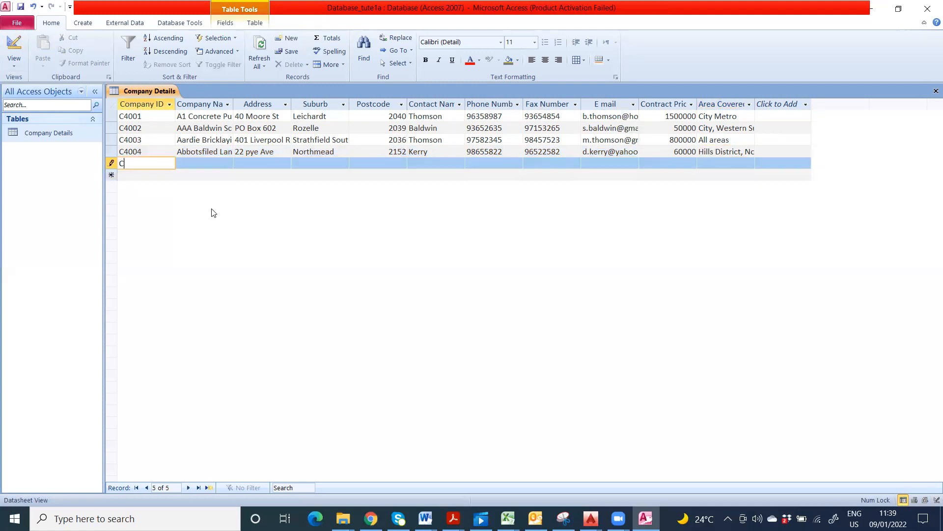
type("004")
key("BackSpace")
type("5")
left_click(210, 161)
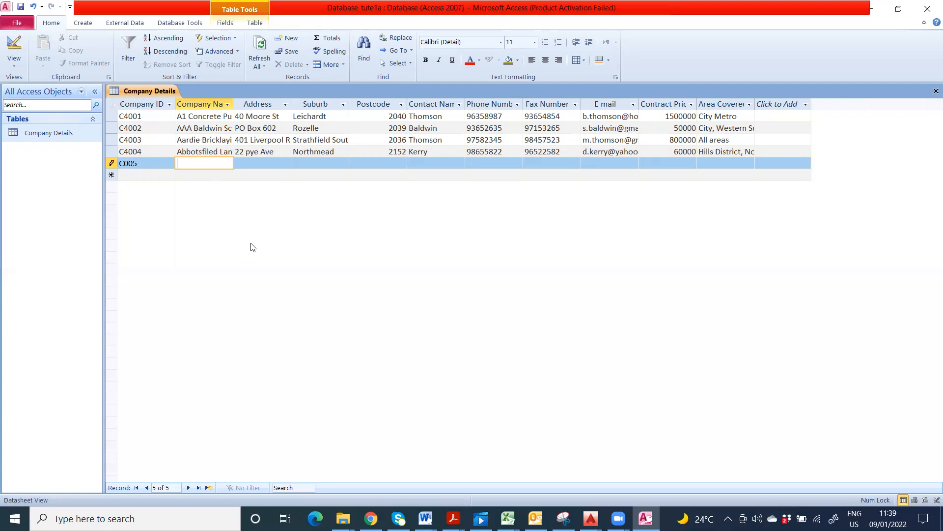
type("Ace demolisihition and Excavaiion Pty Ltd")
Step: Enter the record's PO box address, suburb Rozelle, postcode 2039 and contact name
left_click(264, 165)
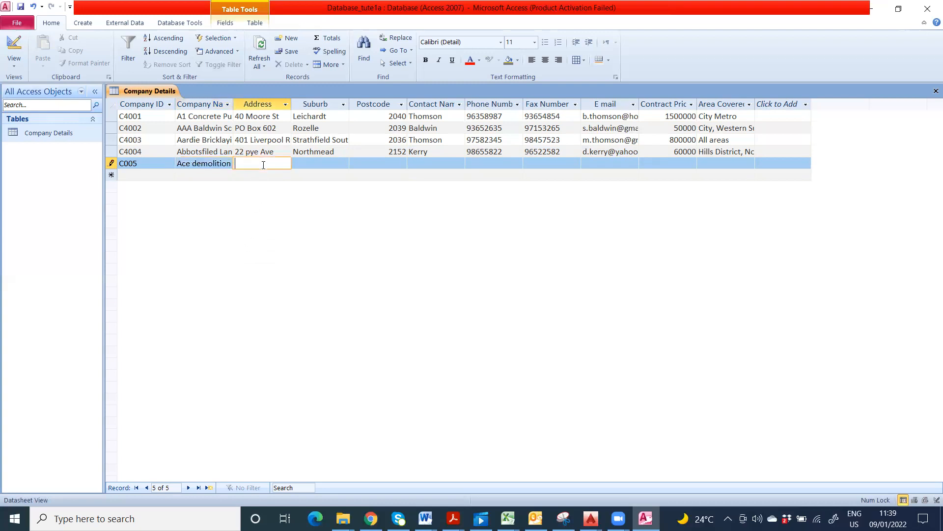
type("PO box 342")
key("Tab")
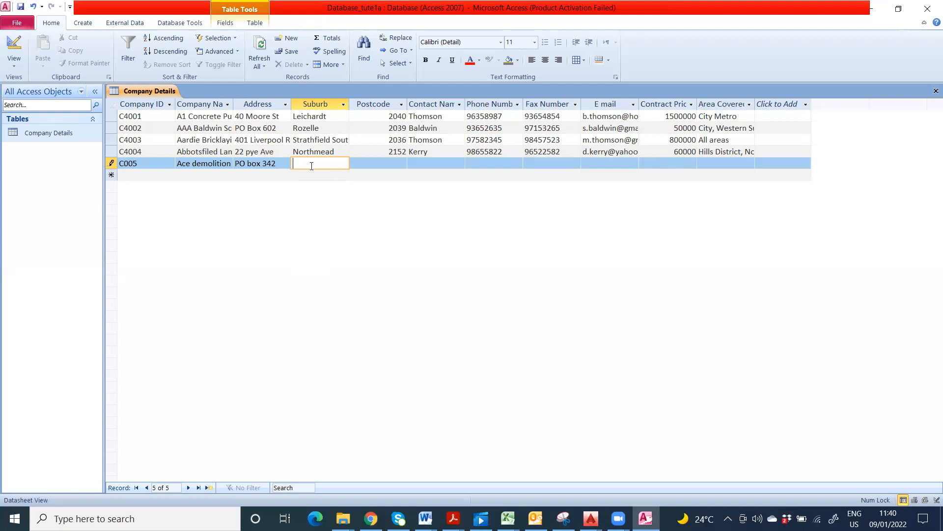
type("Rozelle")
left_click(367, 162)
type("2039")
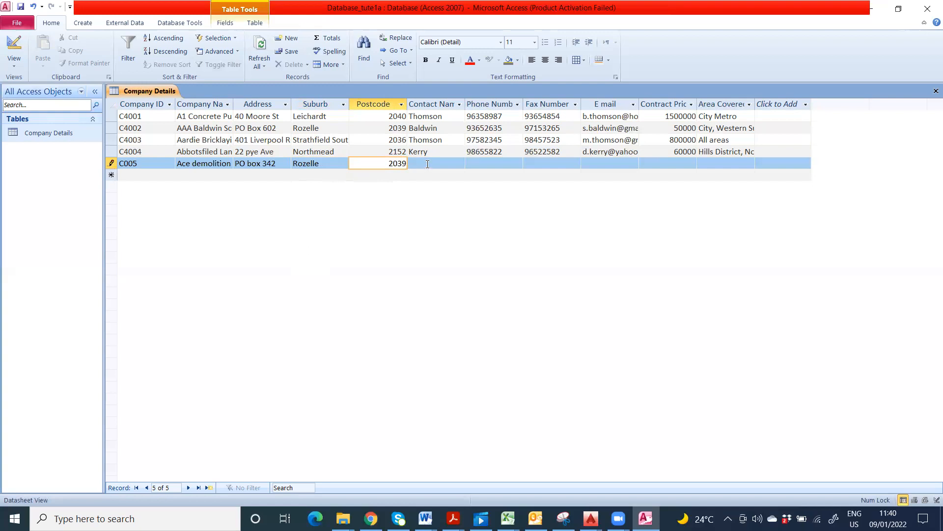
left_click(425, 165)
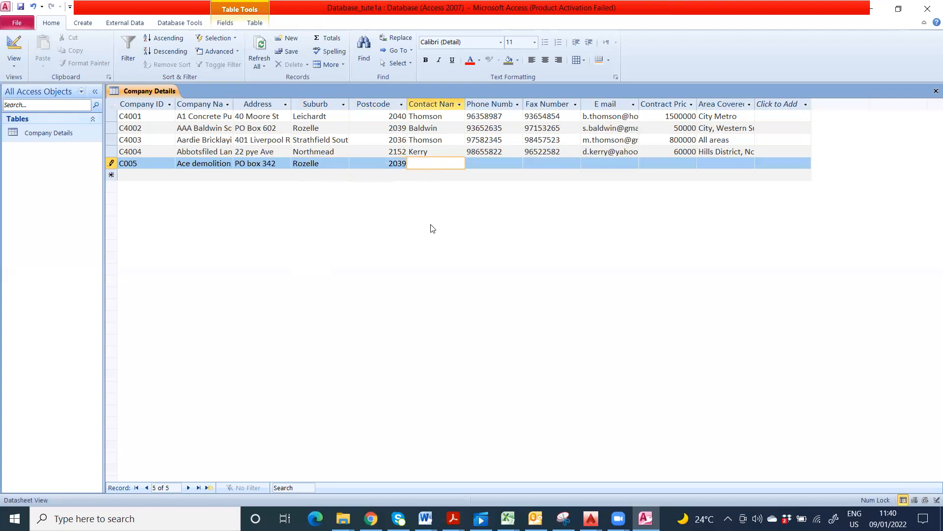
type("Ace")
Step: Add the phone number, fax number, e-mail address, contract price 1500000 and area 'All areas'
left_click(482, 163)
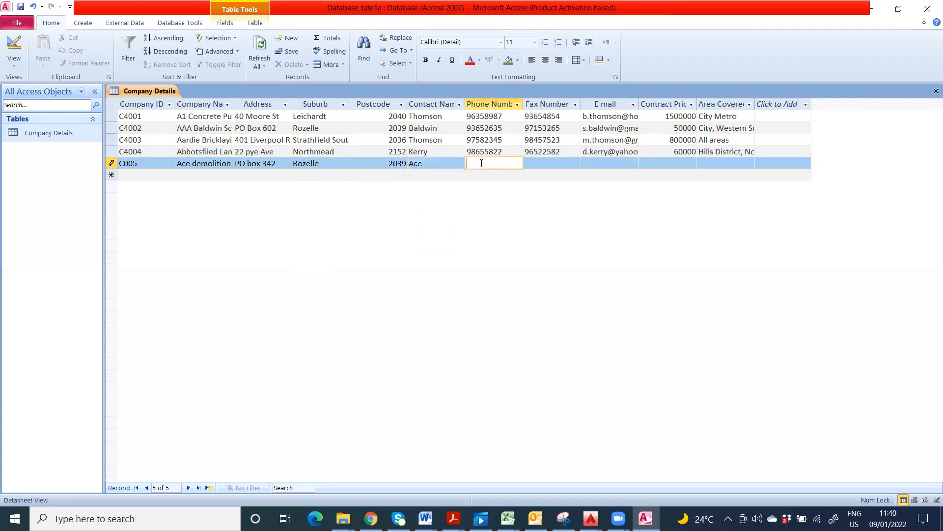
type("98652321")
left_click(539, 164)
type("36595522")
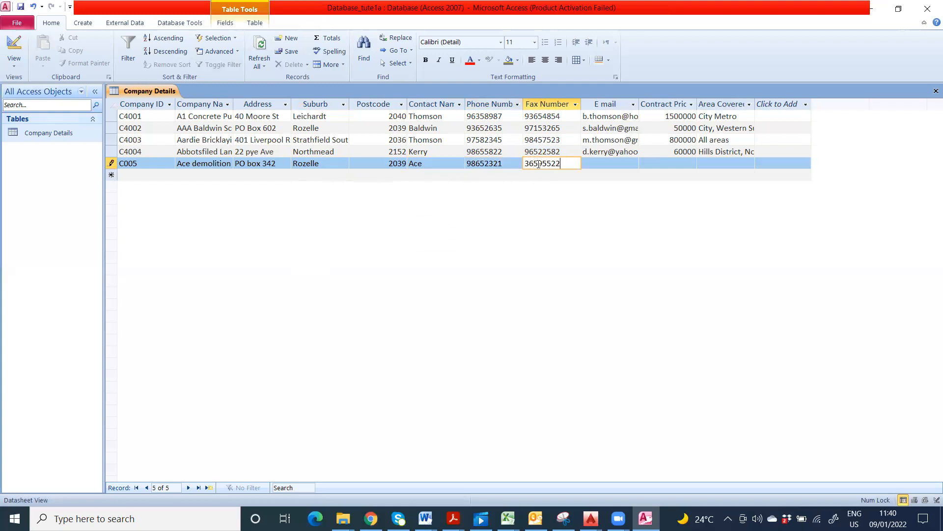
left_click(599, 162)
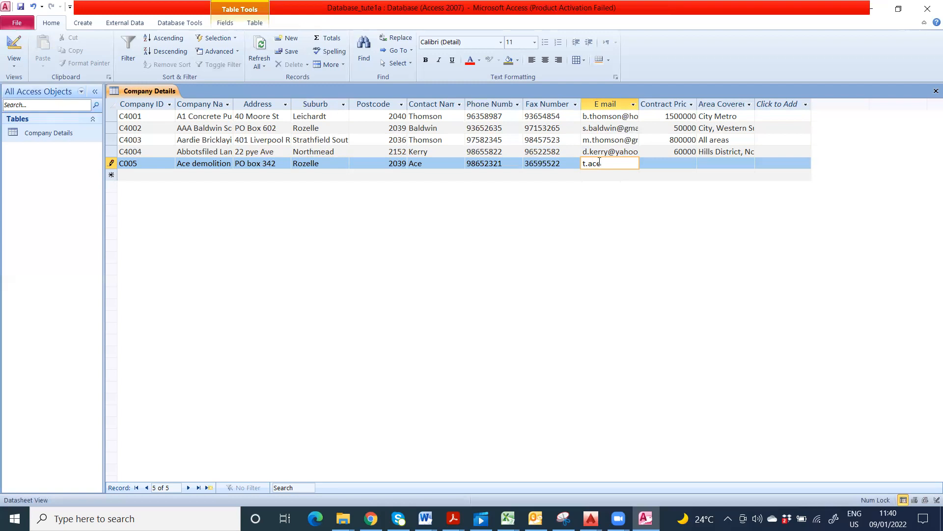
left_click(670, 165)
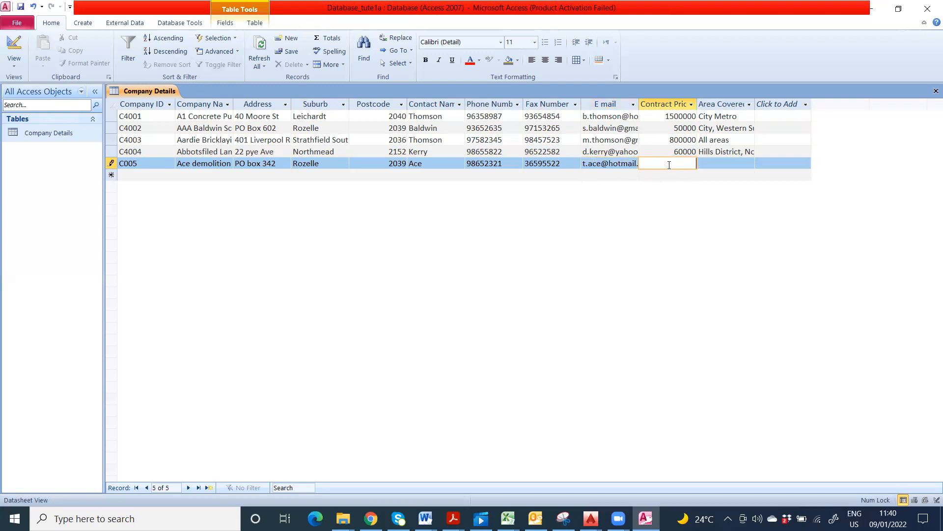
type("1500000")
left_click(740, 166)
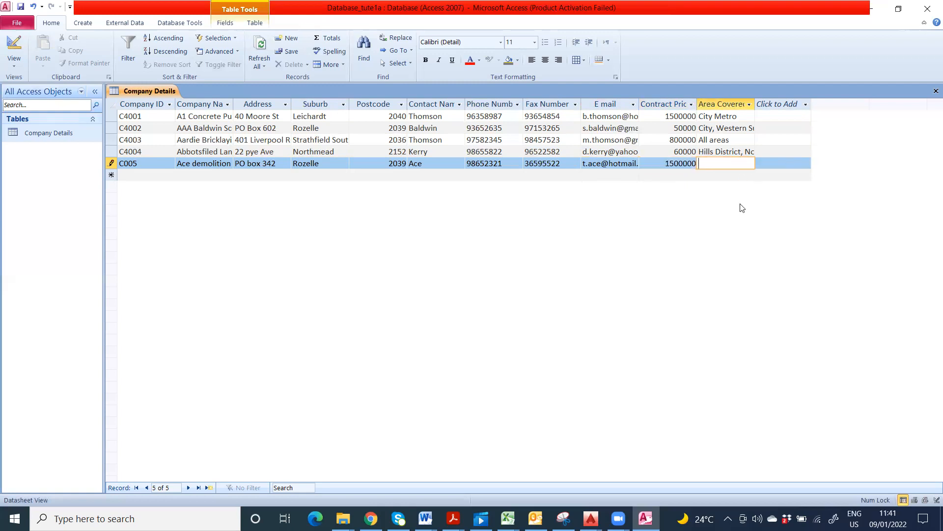
type("All areas")
Step: Change the Company ID from C005 to C4005 and save the record
left_click(135, 165)
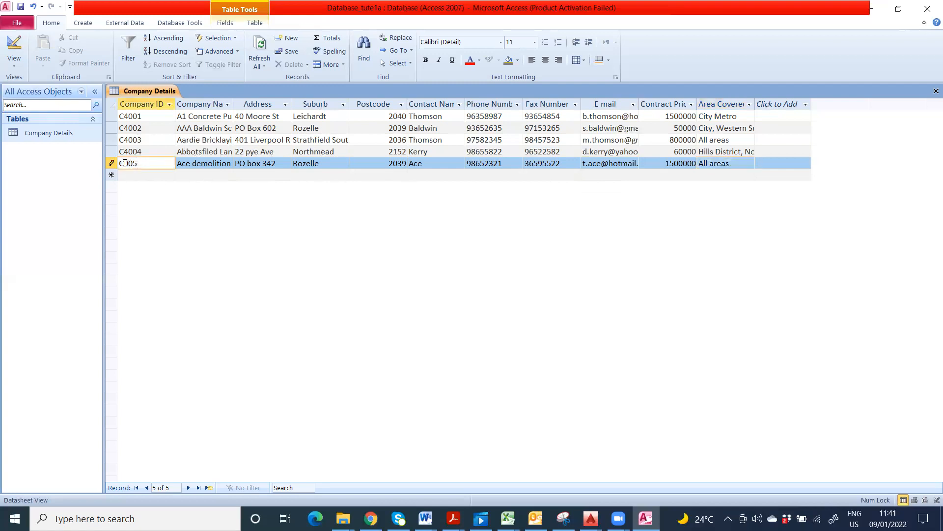
left_click(124, 164)
type("4")
left_click(20, 8)
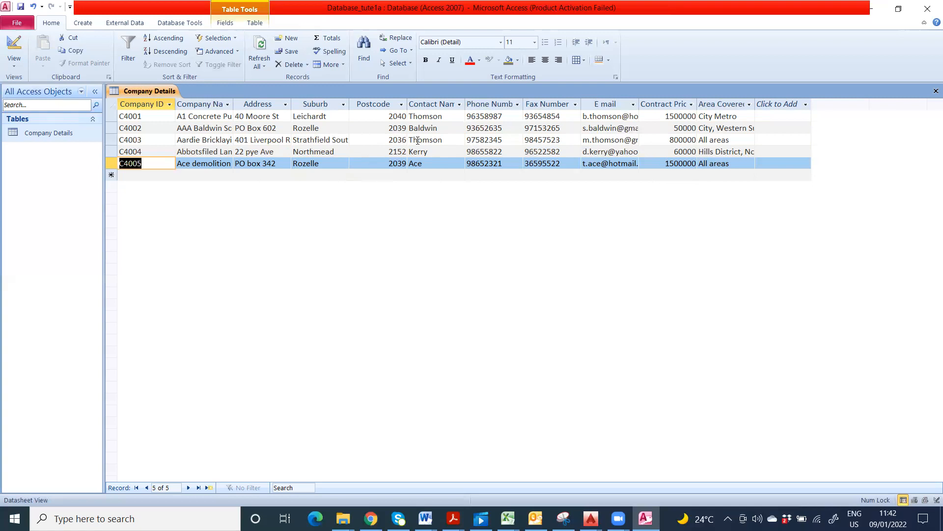
Step: Close and reopen Company Details to verify the records, then close it and switch to another program
left_click(936, 91)
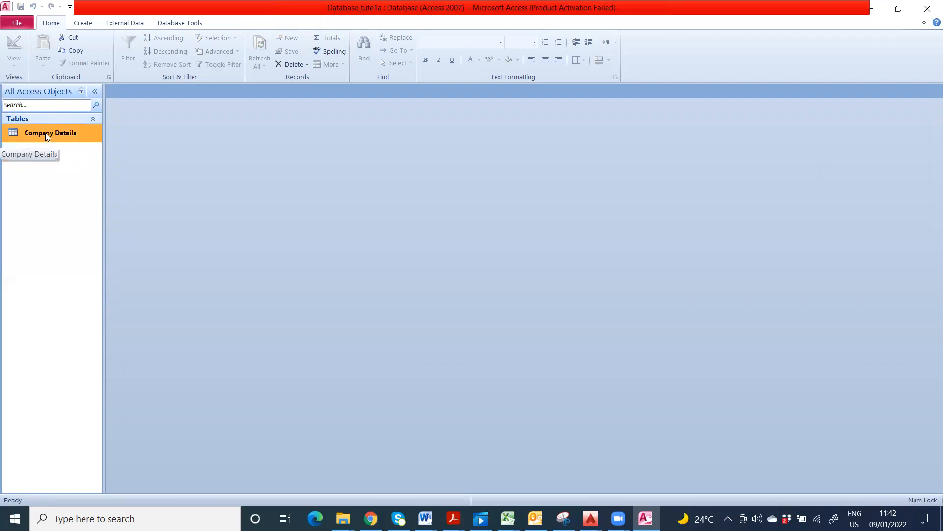
double_click(45, 133)
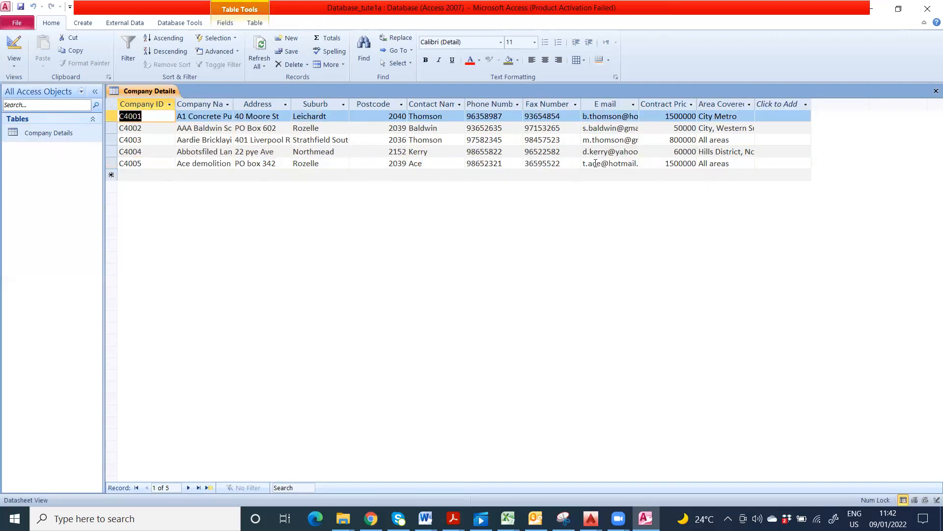
left_click(936, 91)
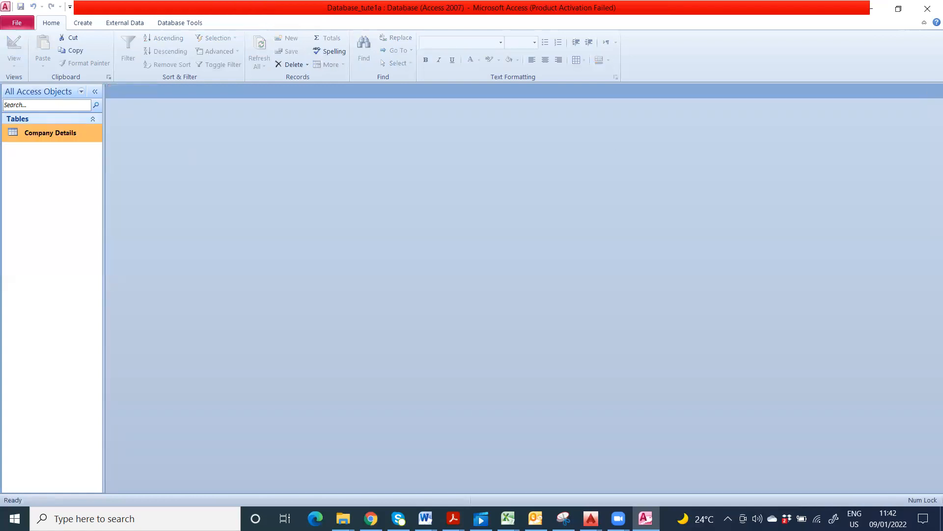
key("alt+Tab")
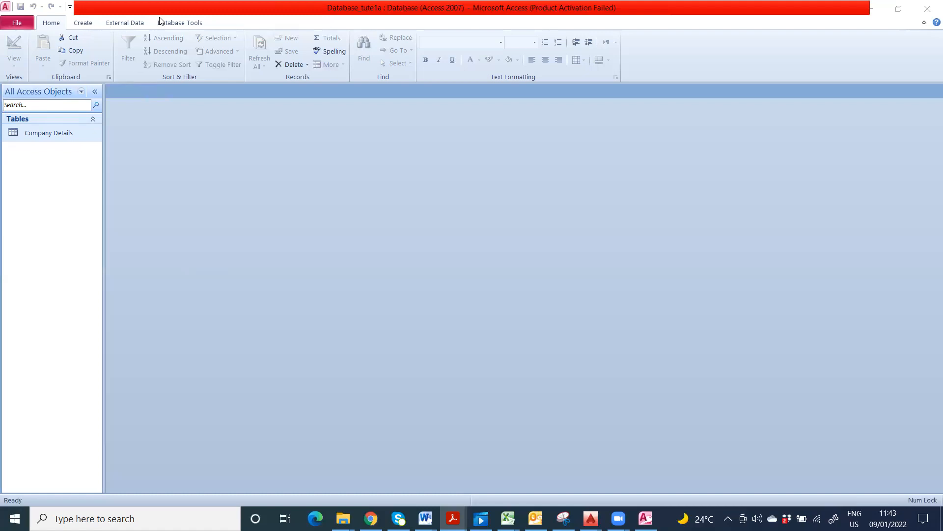
Step: Browse the Create, External Data, Database Tools and Home ribbon tabs, ending on Create
left_click(81, 26)
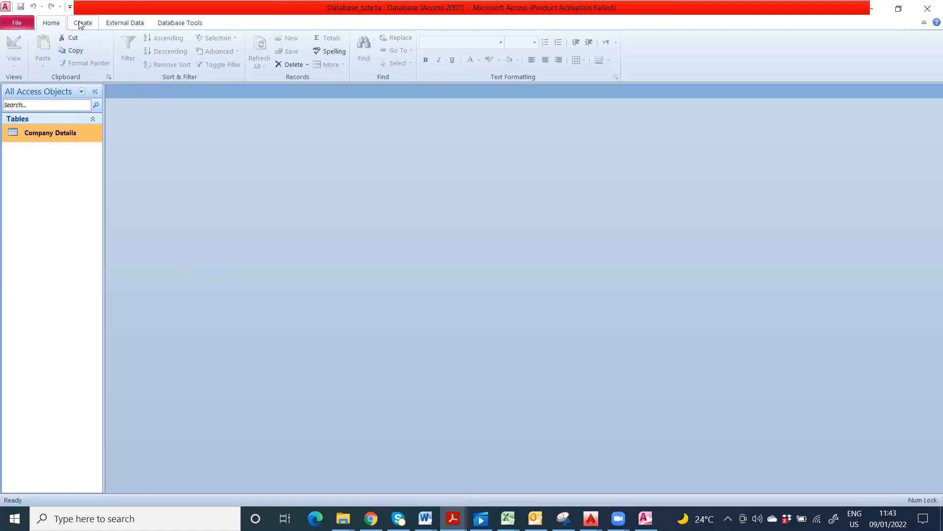
left_click(81, 23)
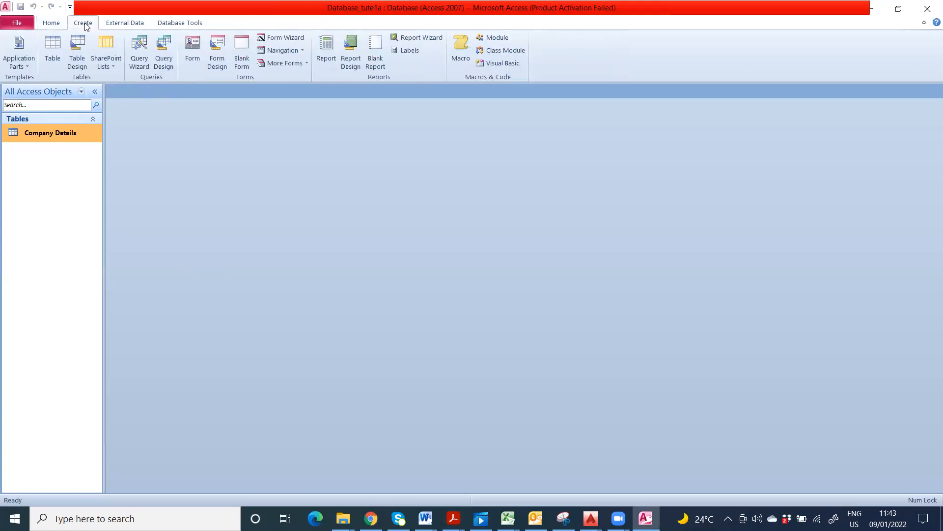
left_click(124, 27)
left_click(178, 23)
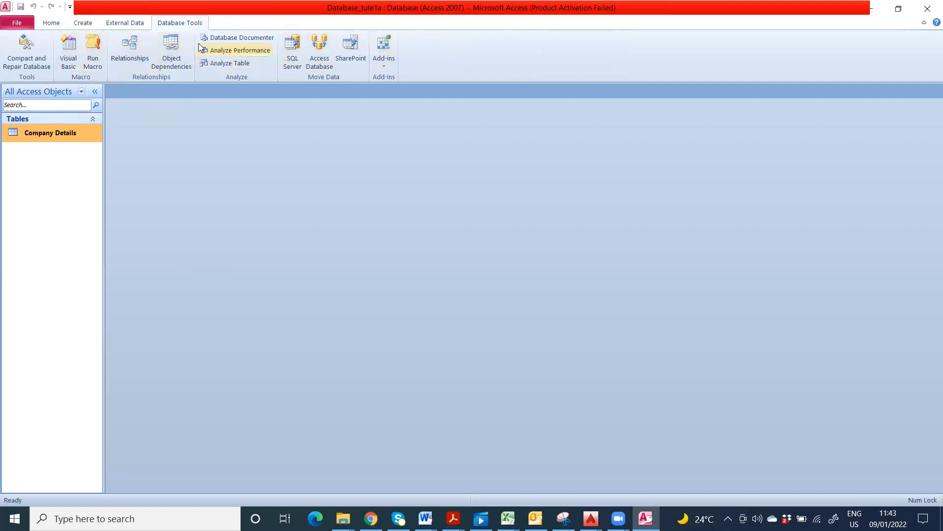
left_click(51, 23)
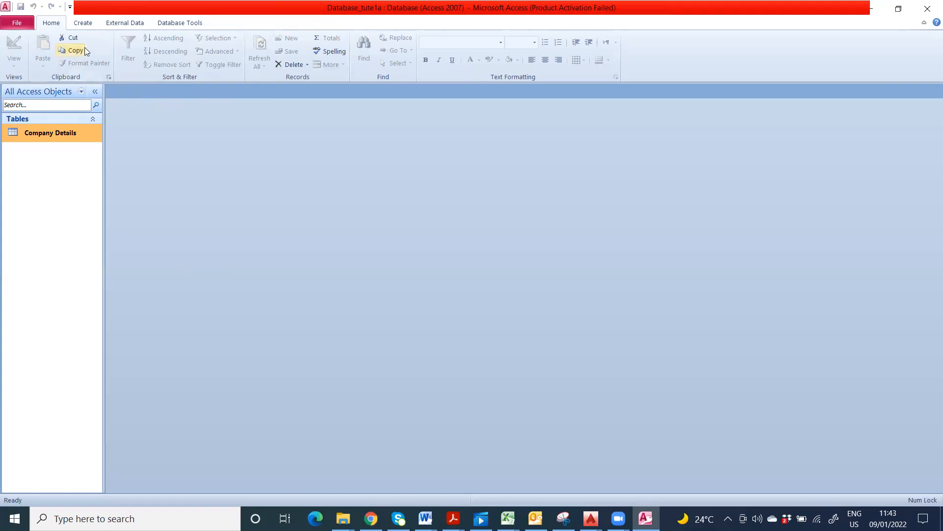
left_click(83, 22)
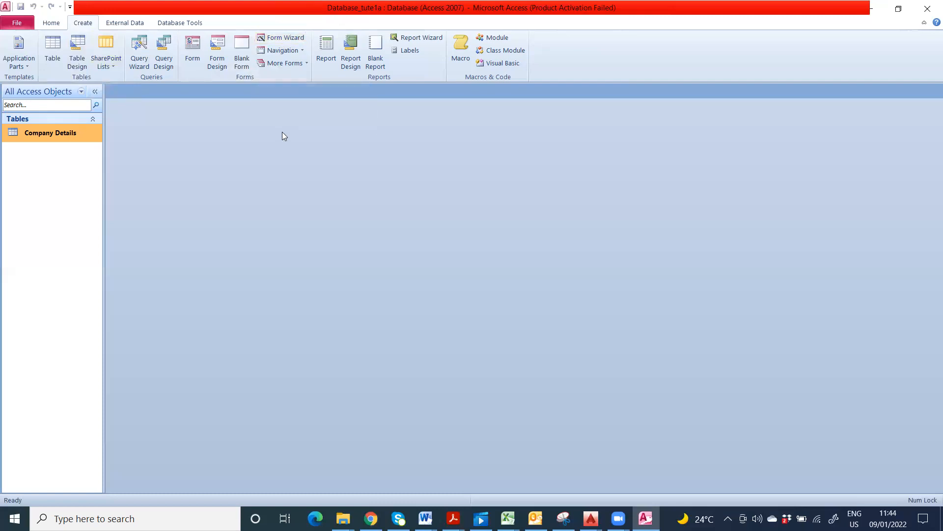
Step: Start the Form Wizard and add all Company Details fields to the form
left_click(280, 40)
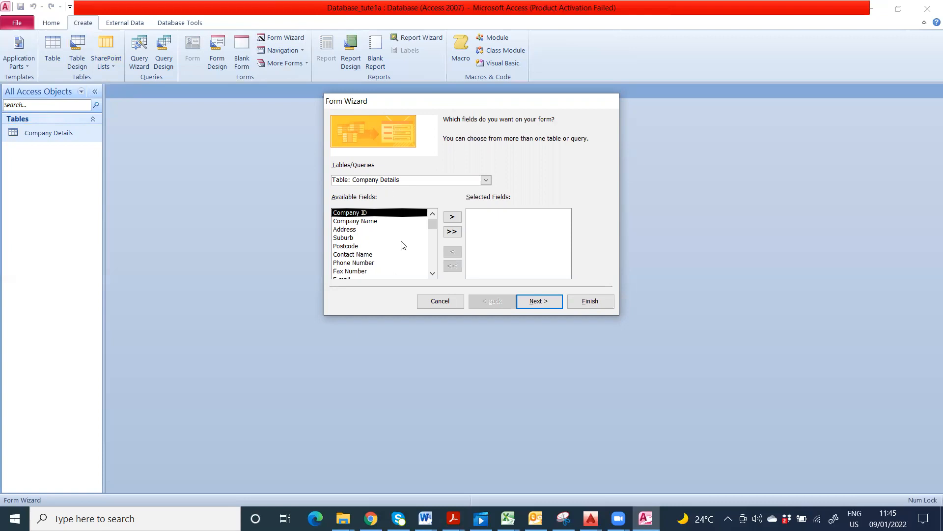
mouse_move(434, 227)
left_mouse_down()
mouse_move(434, 263)
mouse_move(433, 224)
left_mouse_up()
mouse_move(433, 225)
left_mouse_down()
mouse_move(435, 264)
mouse_move(427, 219)
left_mouse_up()
left_click(452, 232)
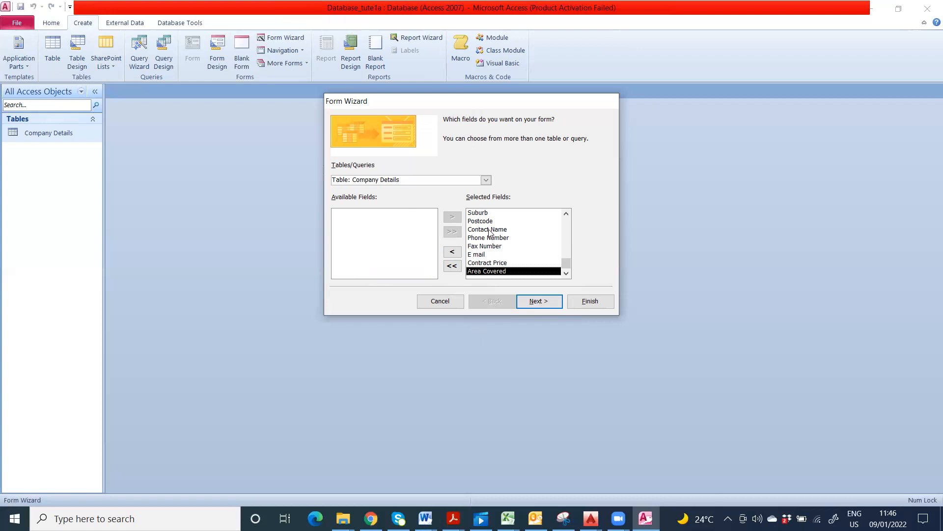
left_click(536, 301)
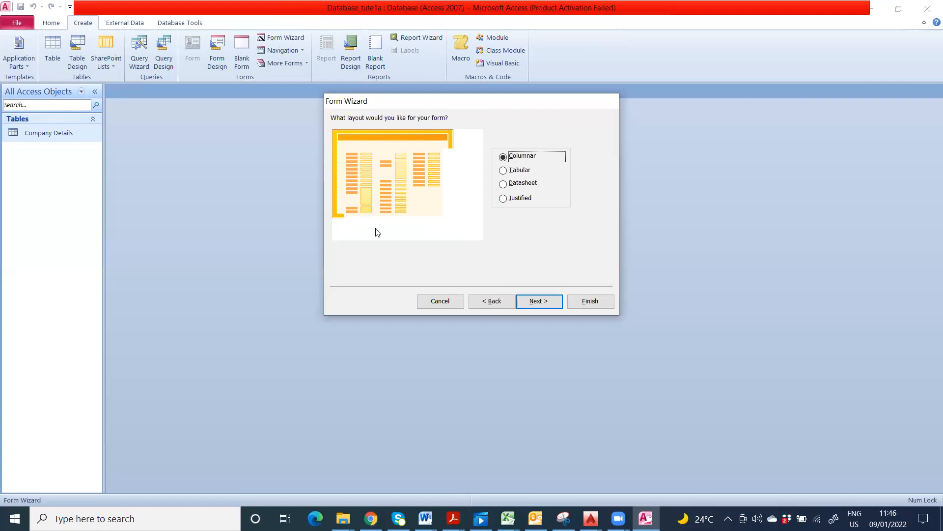
Step: Choose the Columnar layout and title the form 'Company Details Data Form'
left_click(525, 199)
left_click(521, 187)
left_click(517, 171)
left_click(516, 157)
left_click(538, 301)
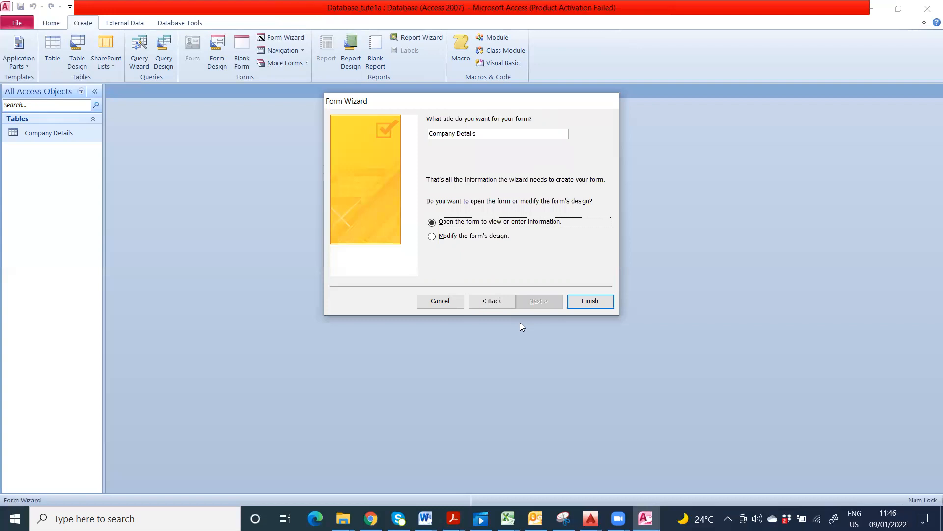
left_click(478, 133)
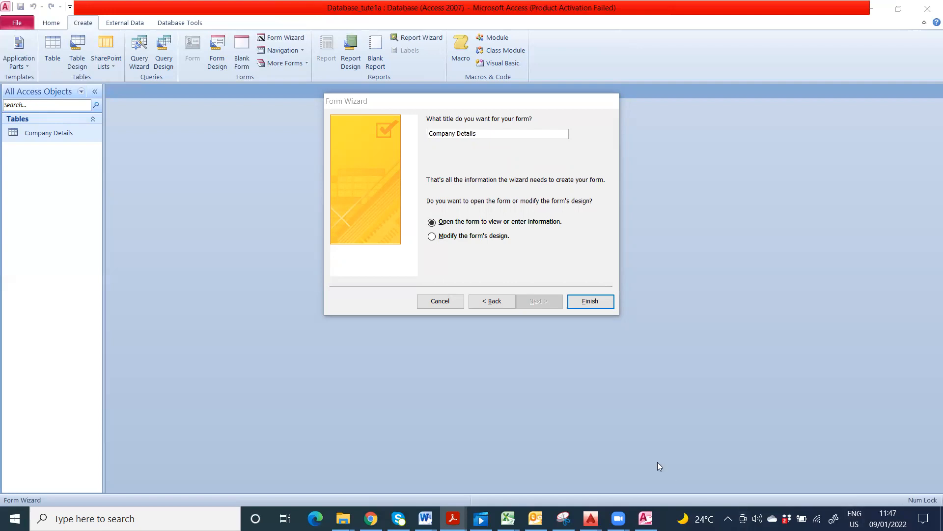
left_click(481, 133)
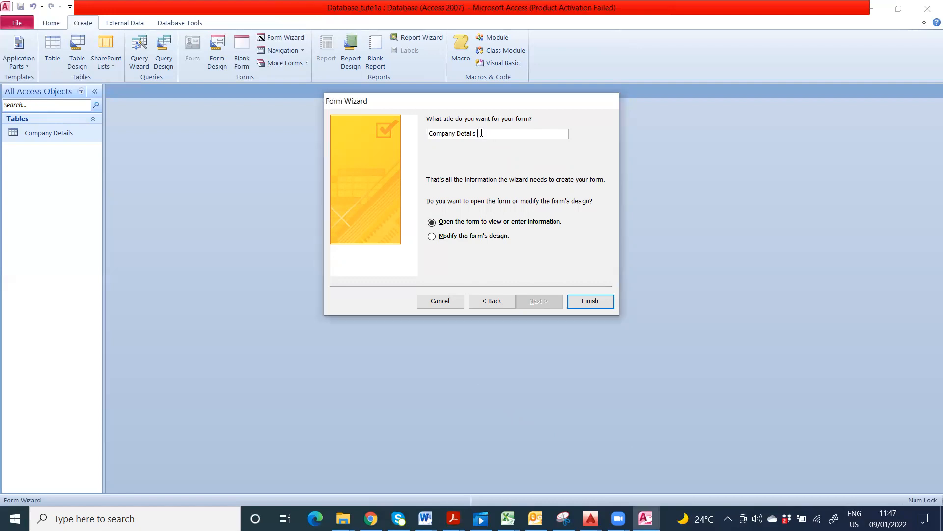
type("Data Form")
Step: Finish the wizard to open the Company Details Data Form and step through record C4001's fields
left_click(589, 303)
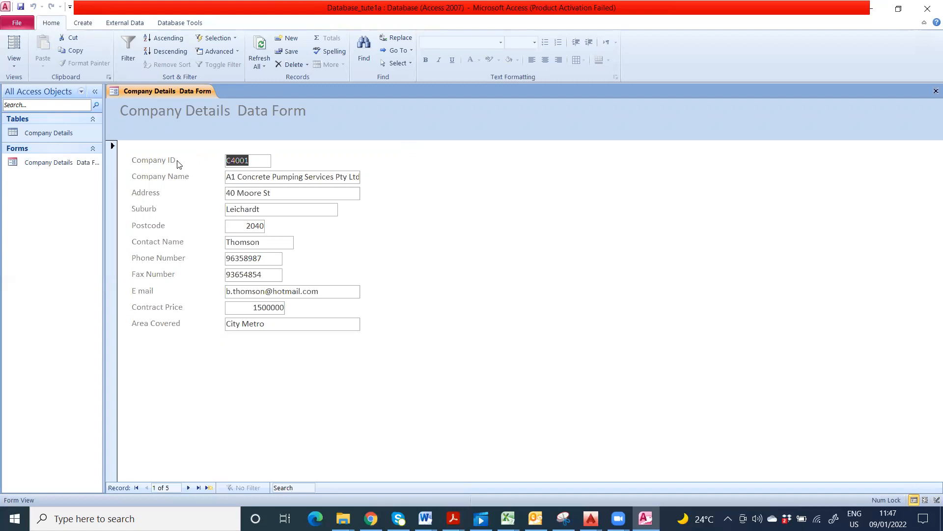
left_click(263, 161)
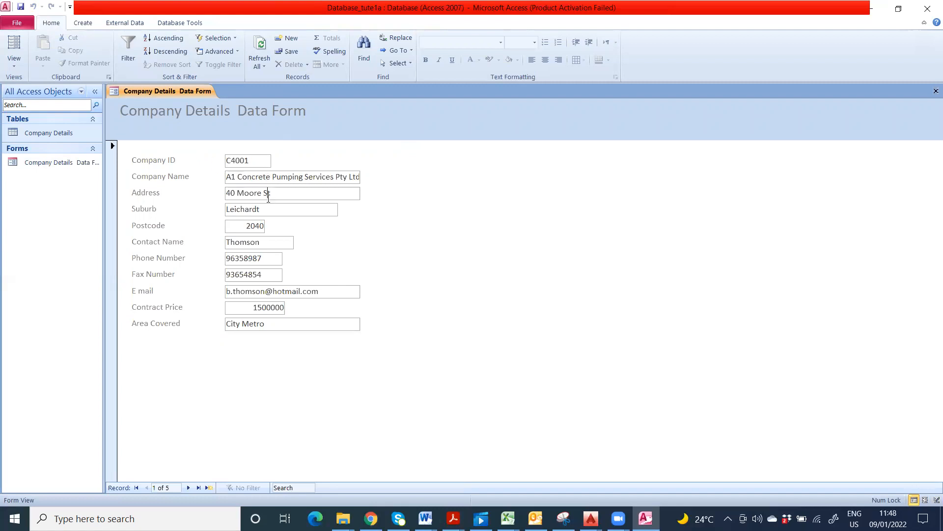
left_click(260, 226)
left_click(263, 242)
left_click(261, 259)
left_click(266, 275)
left_click(277, 289)
left_click(278, 307)
left_click(287, 322)
Step: Step past the five existing company records to reach blank new record 6 of 6
left_click(189, 487)
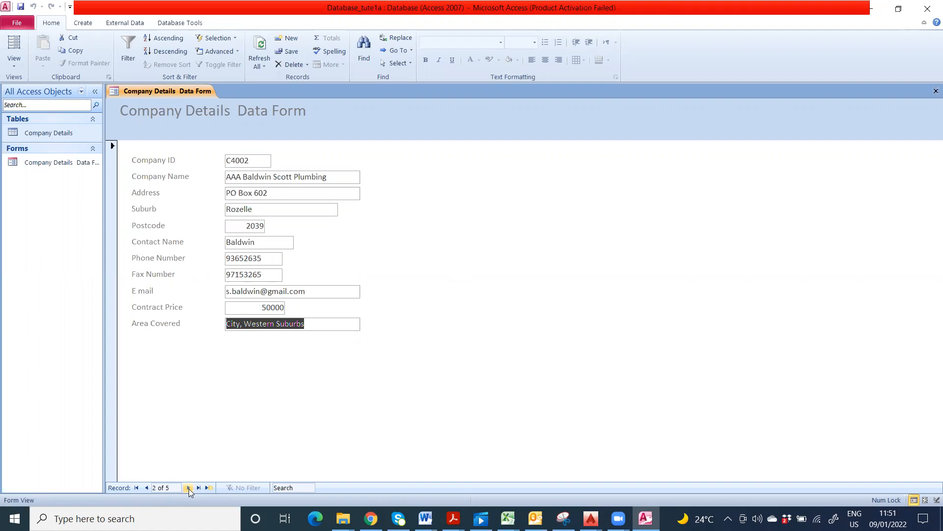
left_click(189, 488)
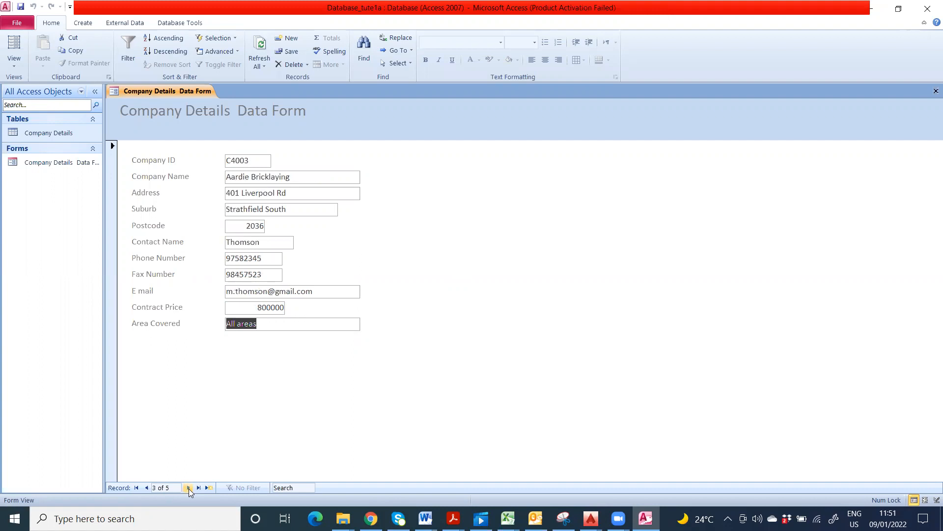
left_click(189, 487)
left_click(189, 487)
left_click(189, 488)
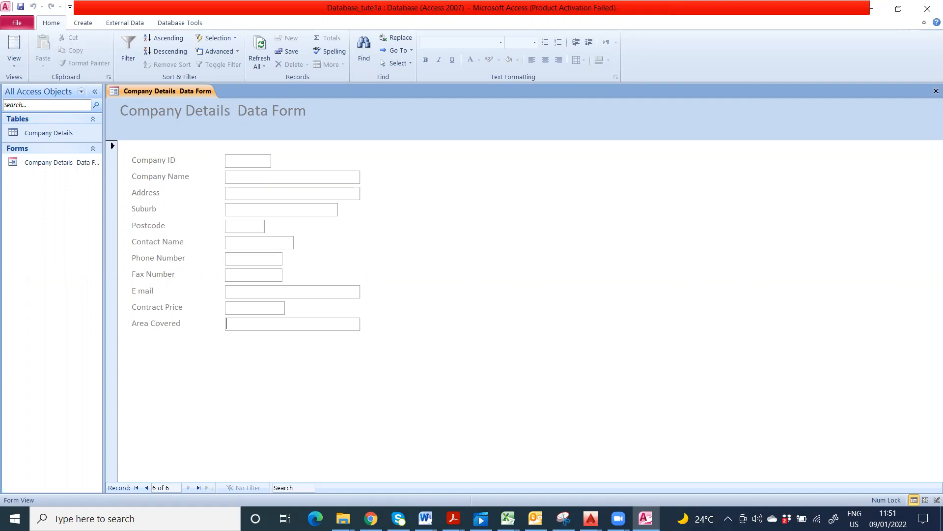
Step: Enter the Company ID and name Action Cranes, plus its street address, suburb and postcode
left_click(453, 519)
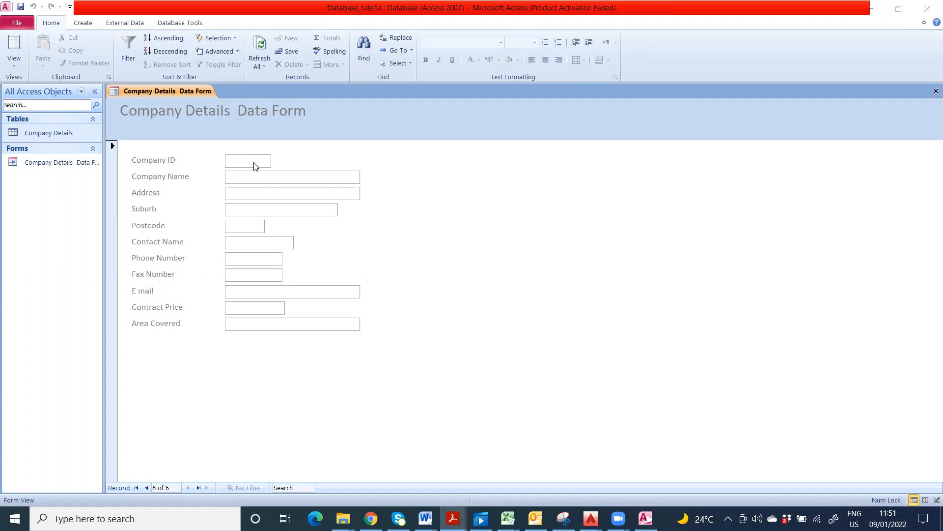
left_click(254, 163)
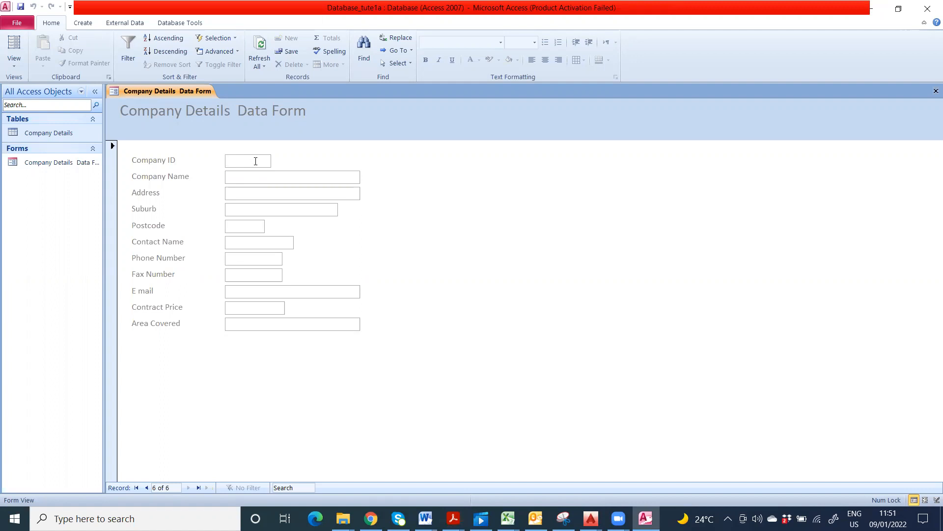
type("C00")
type("6")
type("4")
type("Actio")
type("n Cranes")
left_click(318, 193)
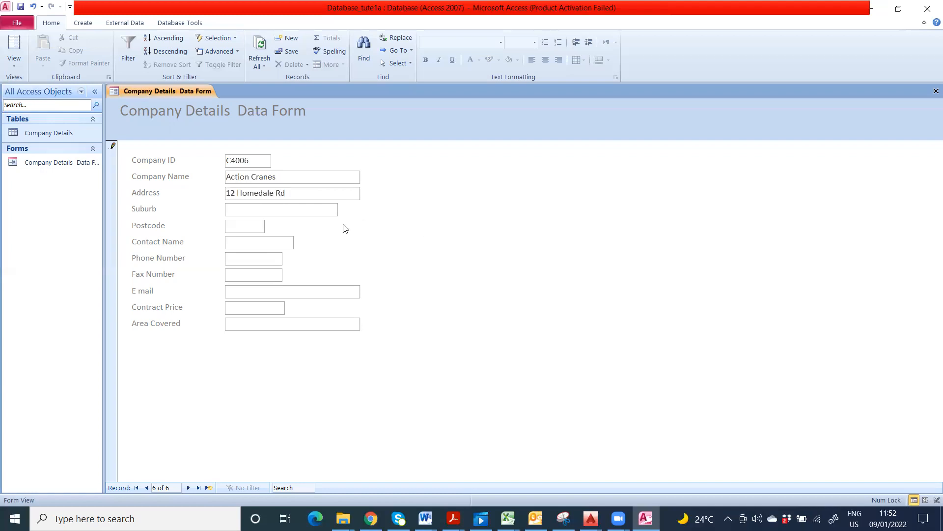
left_click(316, 210)
type("Ba")
type("nkstown")
type("2200")
Step: Fill in the contact name, phone, fax and e-mail, then correct the contact name
left_click(237, 244)
type("Won")
left_click(270, 257)
type("91325647")
left_click(265, 274)
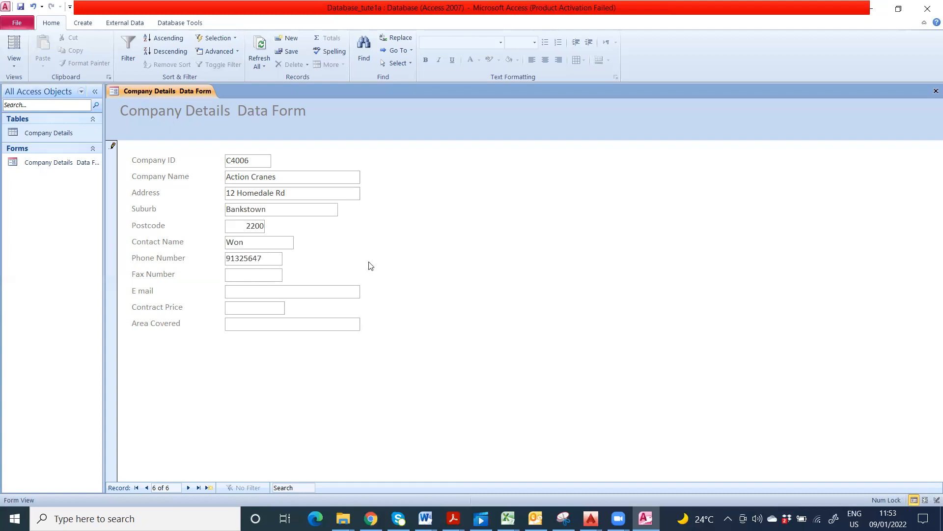
type("94253625")
left_click(246, 242)
type("g")
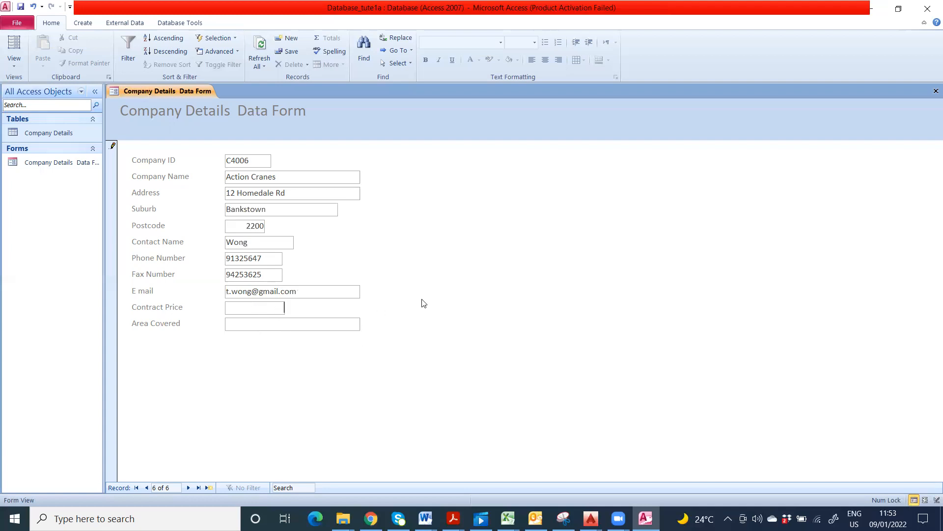
Step: Set Contract Price 2000000 and Area Covered 'All Areas', then move to a new record
type("2000000")
left_click(341, 323)
type("Allareas")
left_click_drag(236, 324, 267, 321)
type("Areas")
left_click(188, 488)
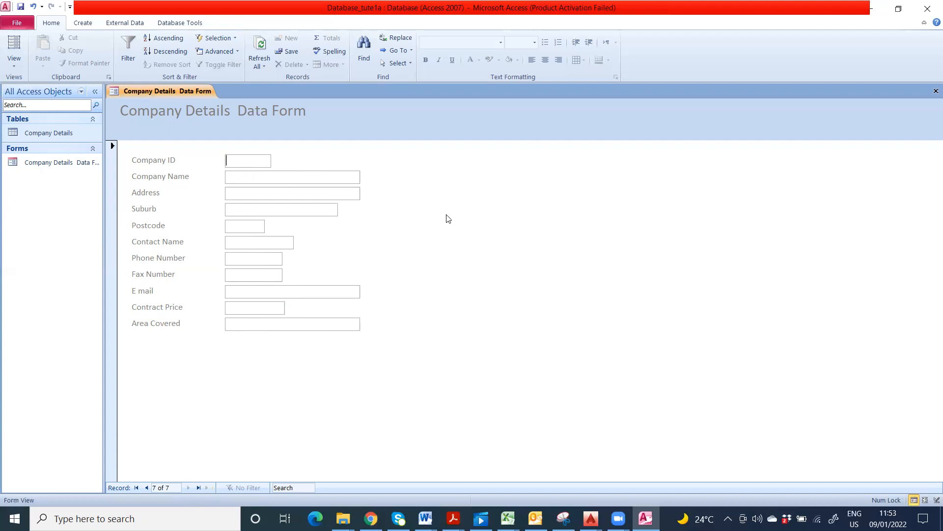
Step: Enter C4007 Action Roofing with its address, suburb, postcode and contact name
type("Actio")
key("BackSpace")
key("BackSpace")
key("BackSpace")
key("BackSpace")
key("BackSpace")
type("C0")
key("BackSpace")
type("4007")
type("Action Roofin")
type("g")
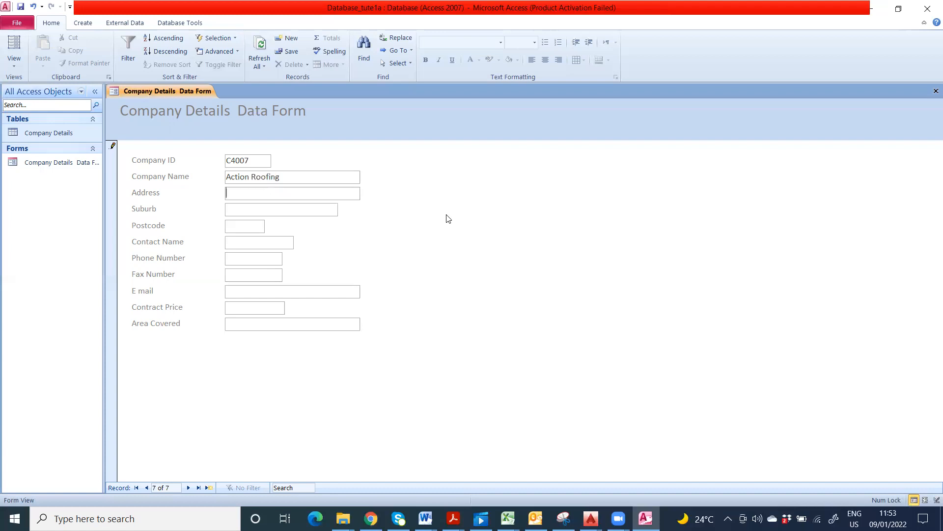
type("Baulkh")
type("m ")
type("Hills")
type("2153")
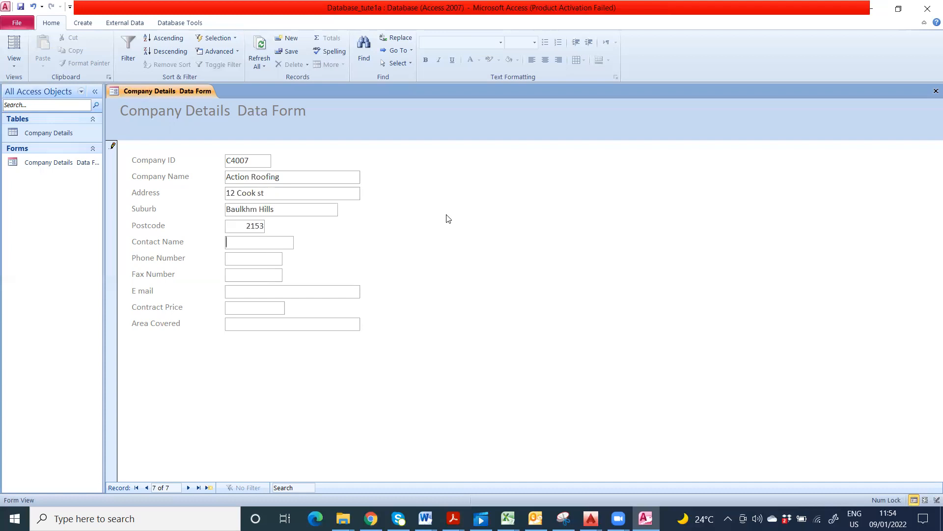
type("Smith232164645")
Step: Fix the phone number, add fax and e-mail, Contract Price 250000 and area 'Sydney Wide'
key("BackSpace")
key("BackSpace")
key("BackSpace")
key("BackSpace")
key("BackSpace")
key("BackSpace")
key("BackSpace")
key("BackSpace")
key("BackSpace")
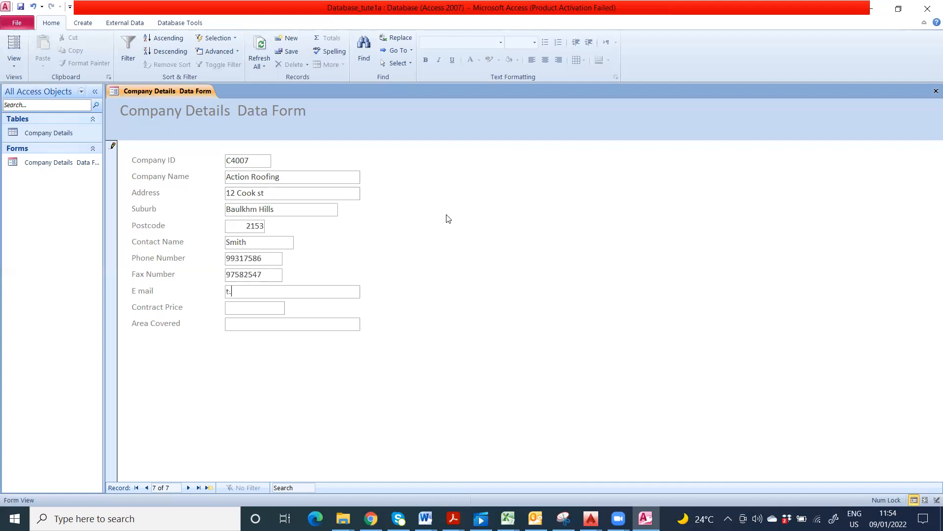
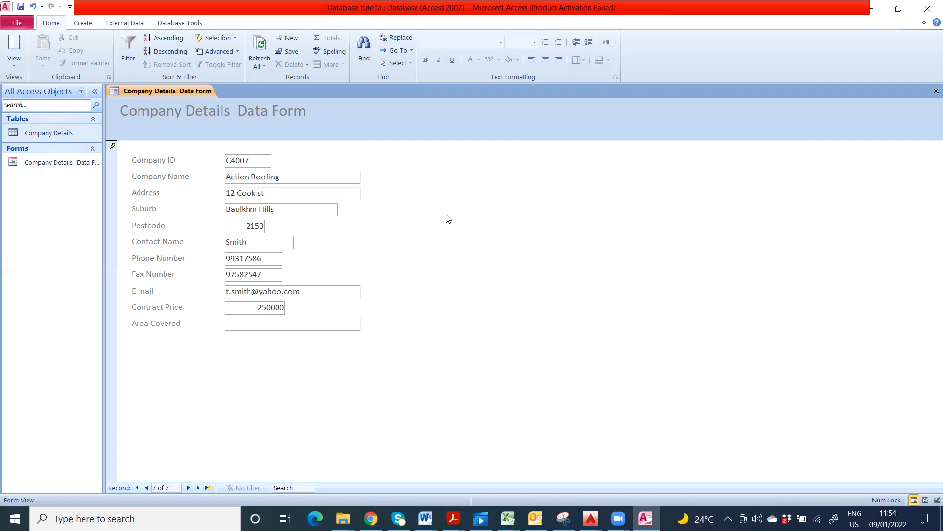
Step: Start a new record with ID C4008 and company name 'AGS Plumbing Service Pty Ltd'
key("Tab")
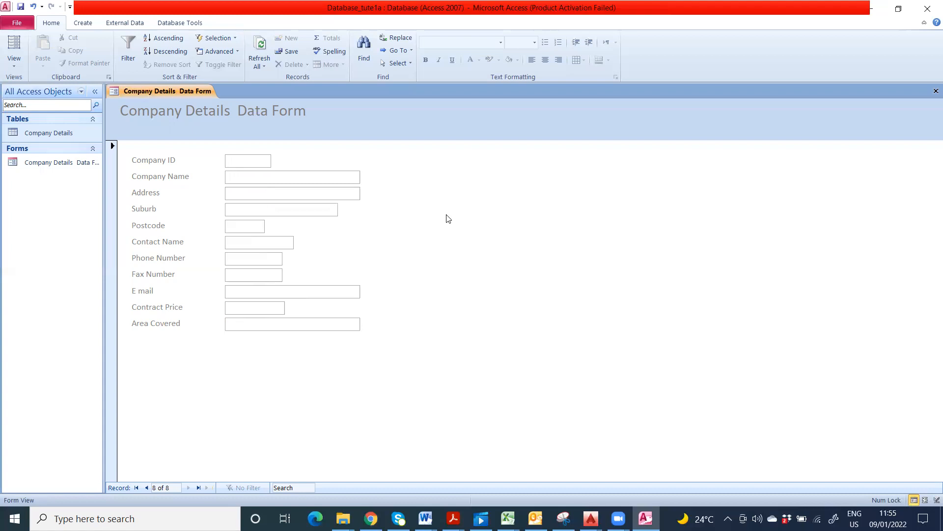
type("C")
type("008")
type("A")
type("G")
type("S Plumn")
type("ing")
key("BackSpace")
key("BackSpace")
key("BackSpace")
key("BackSpace")
type("bing Service ")
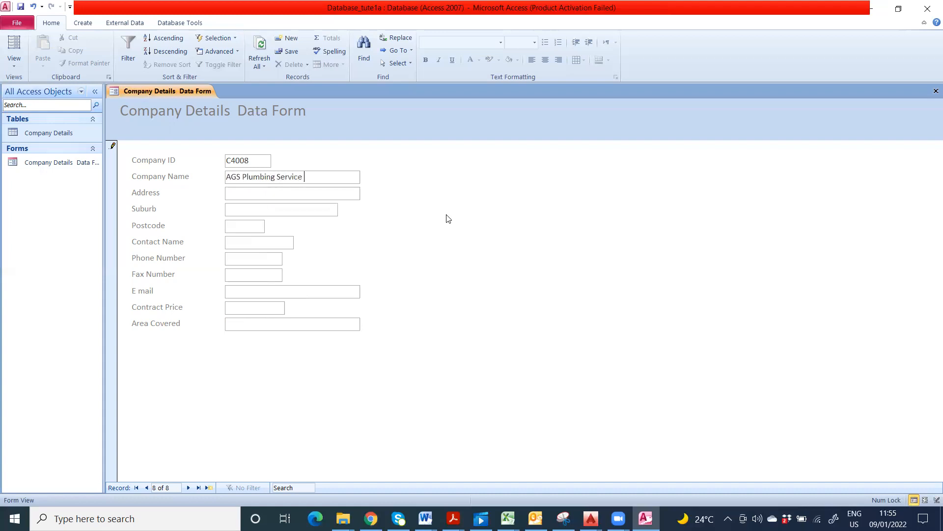
type("Pty")
type(" Ltd")
Step: Add address, contact details, price 40000 and area 'Hills District, Western District', then save
type("Castle ")
type("Hills")
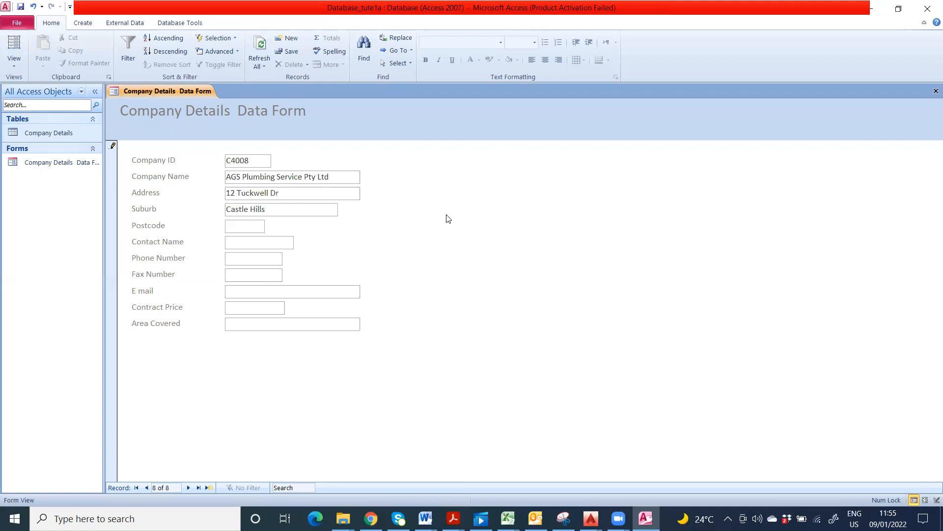
type("2154")
type("Waugh")
type("9685")
type("6325")
type("9678")
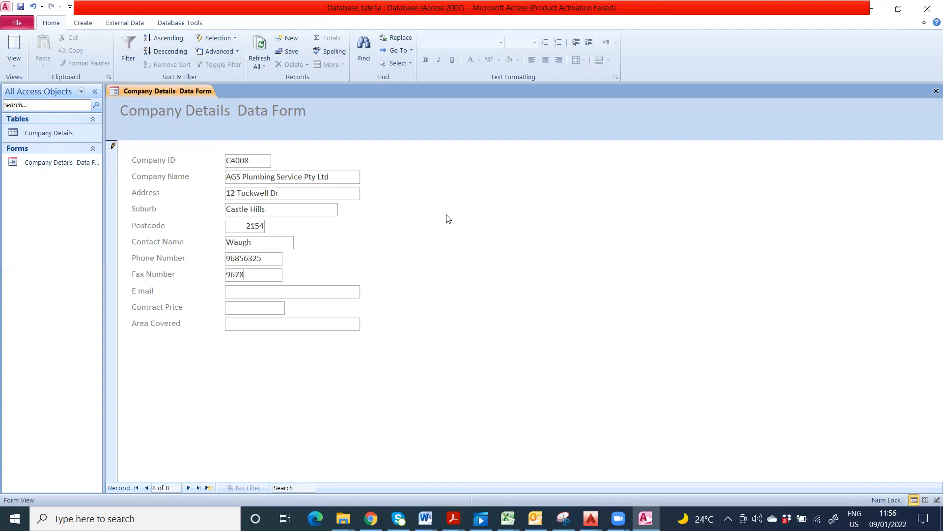
type("2547")
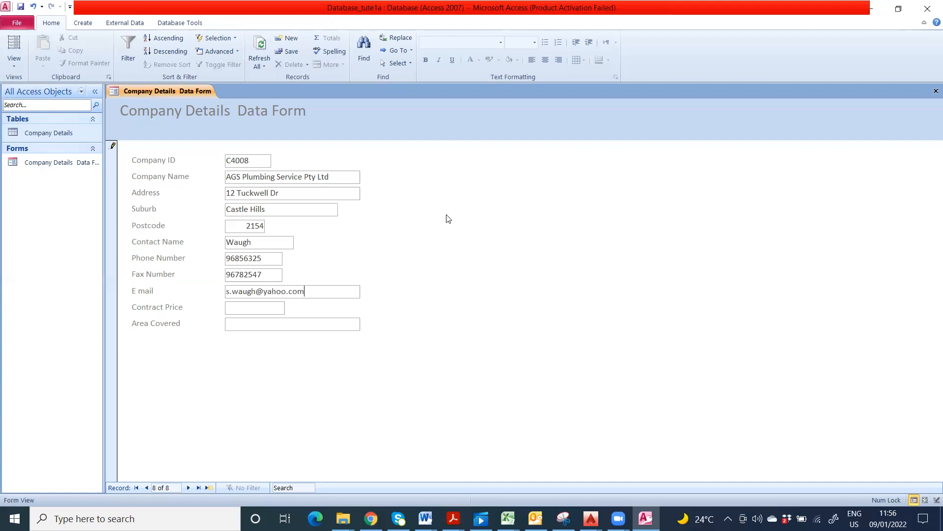
type("40000")
type("Hills")
type(" Distric")
type("t, We")
type("ste")
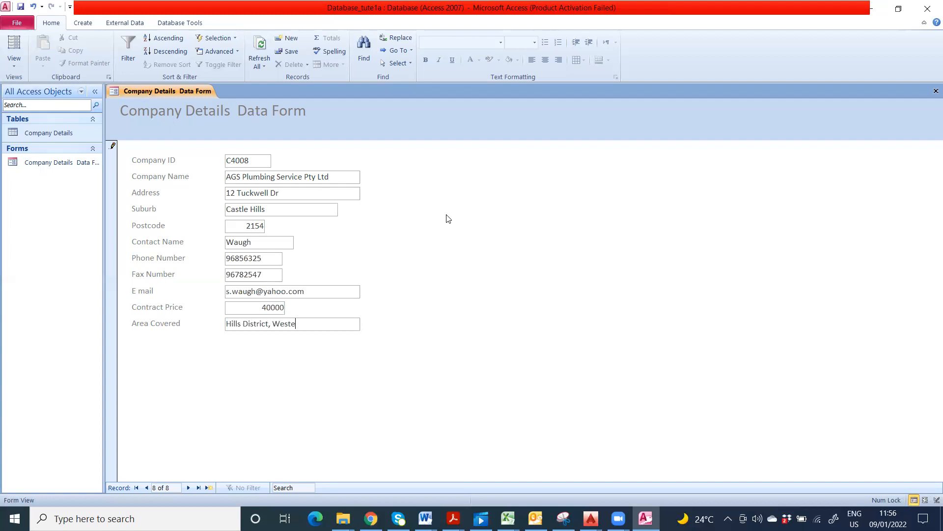
type("rn District")
left_click(20, 7)
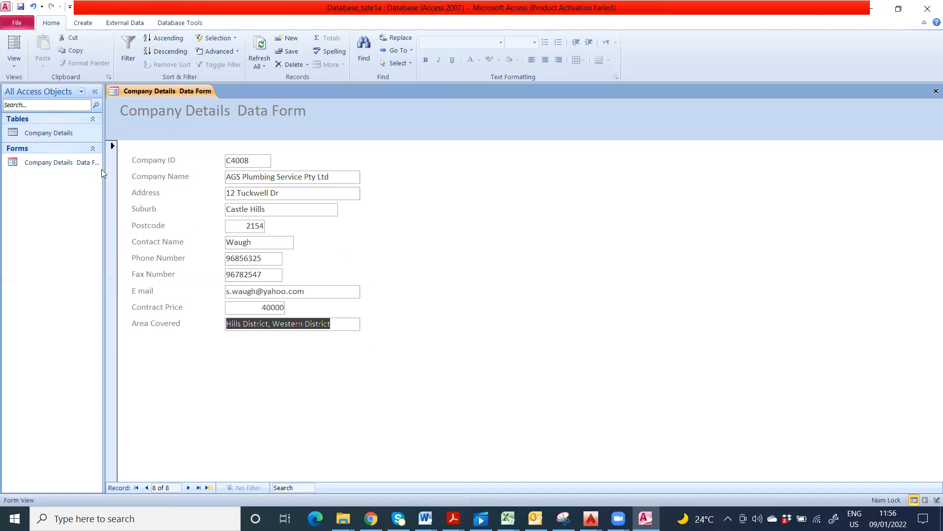
Step: Close and reopen the Company Details Data Form, check the eight records, then close it
left_click(935, 91)
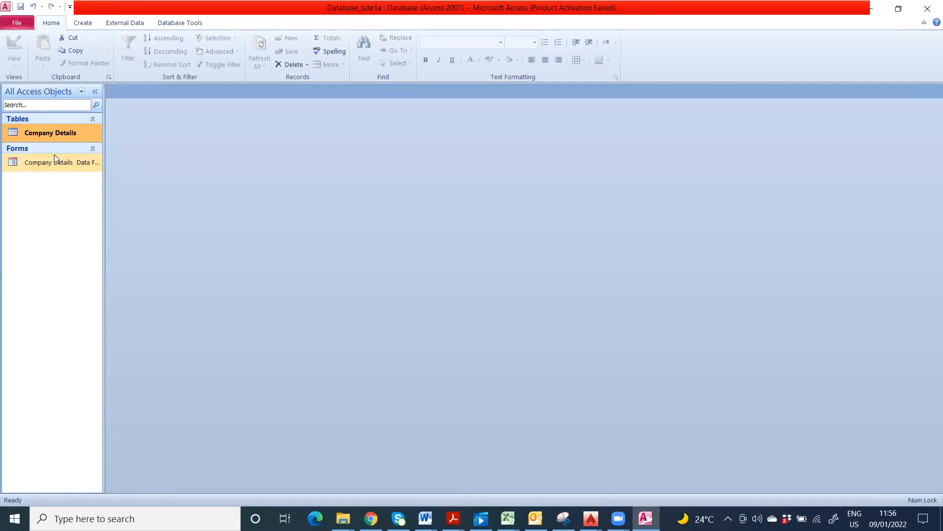
left_click(48, 167)
double_click(47, 166)
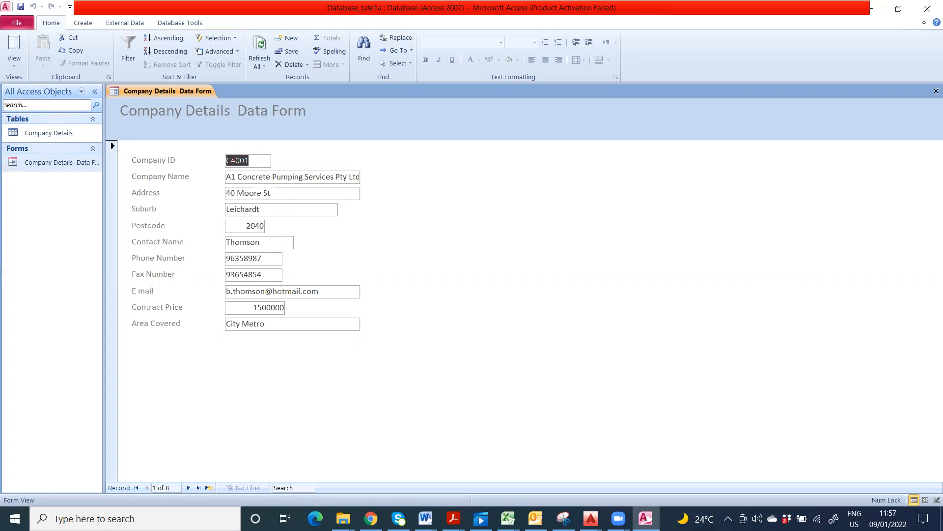
key("alt+Tab")
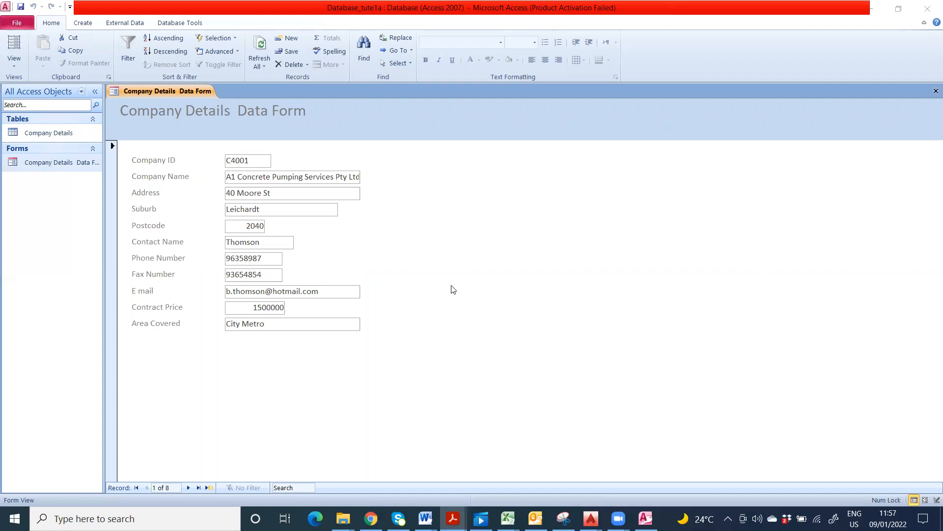
left_click(936, 91)
Step: Create a new Query Design and move the Show Table dialog to the screen centre
left_click(84, 24)
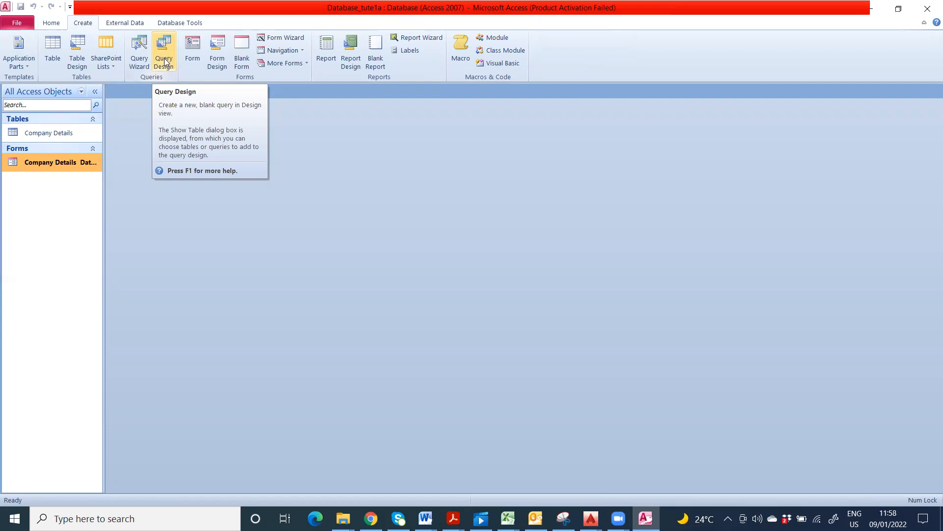
left_click(165, 62)
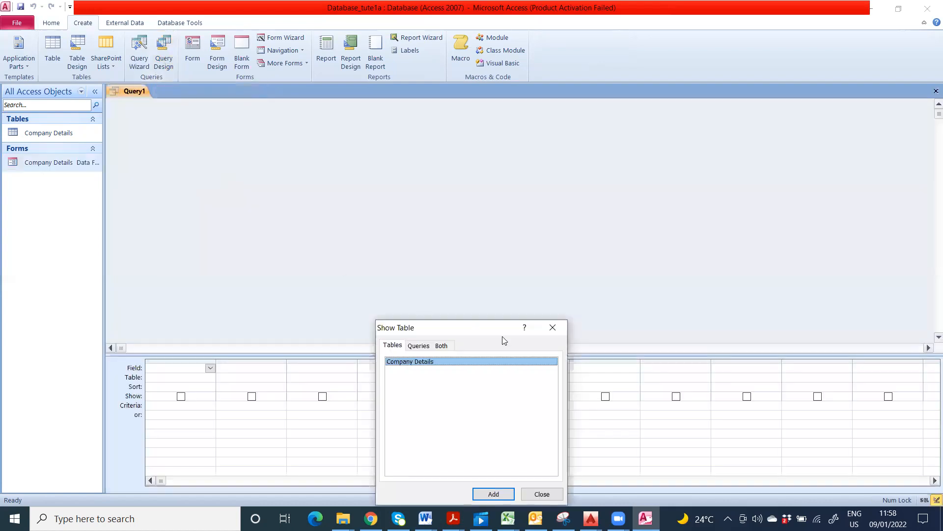
left_click_drag(486, 328, 468, 189)
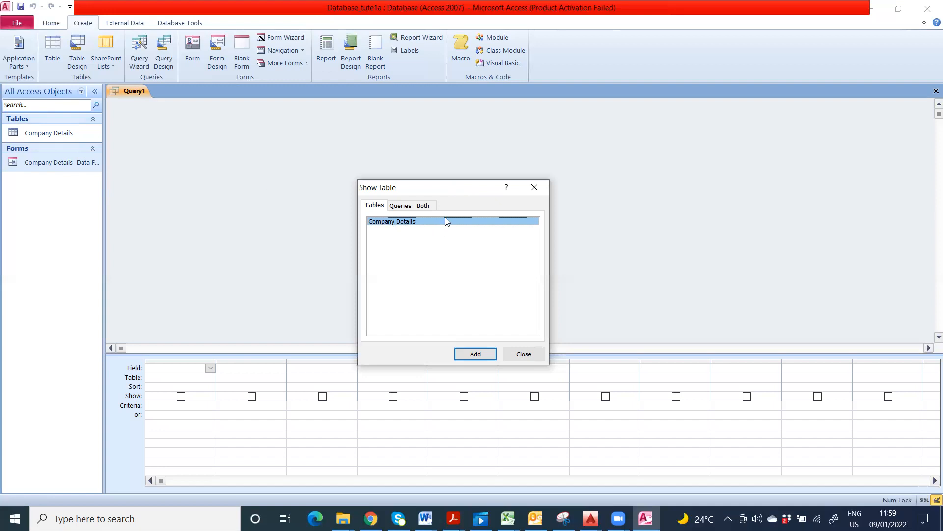
Step: Browse the Show Table tabs, add the Company Details table, and close the dialog
left_click_drag(465, 188, 474, 163)
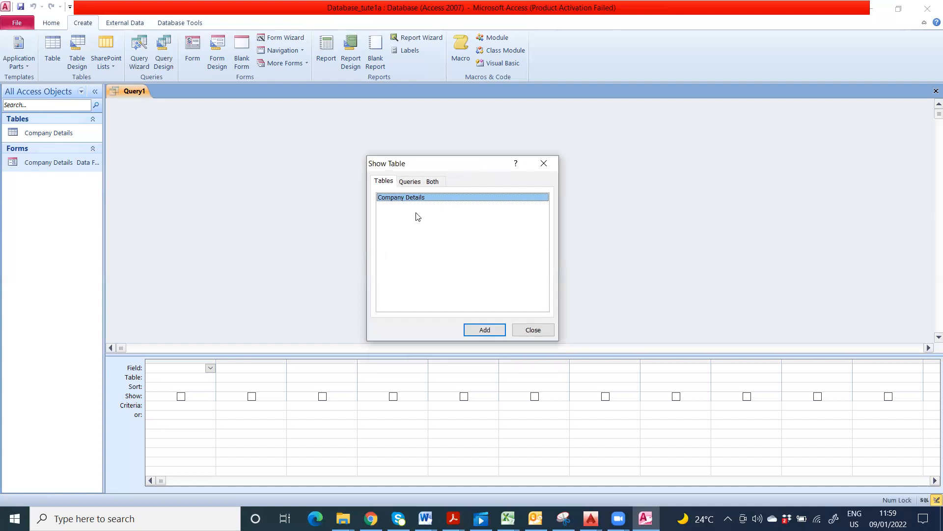
left_click(415, 183)
left_click(432, 182)
left_click(388, 183)
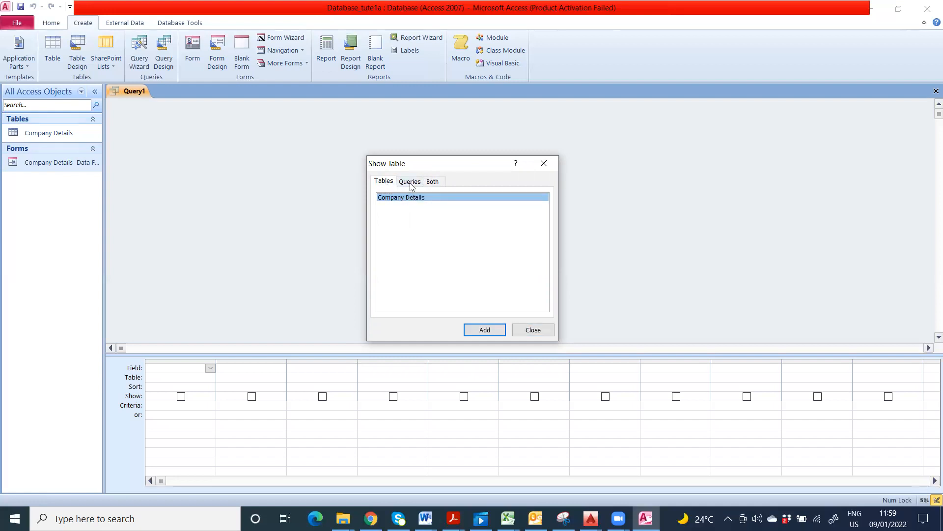
left_click(412, 185)
left_click(392, 185)
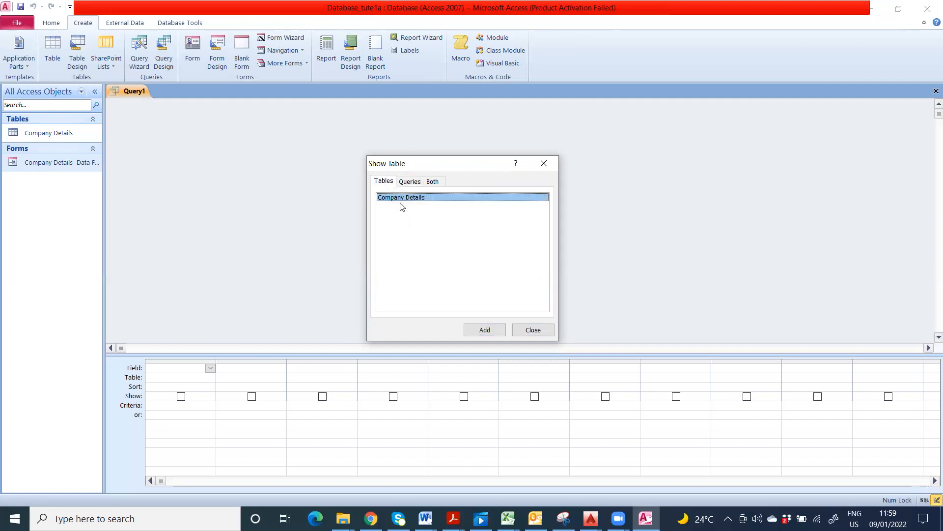
left_click(484, 331)
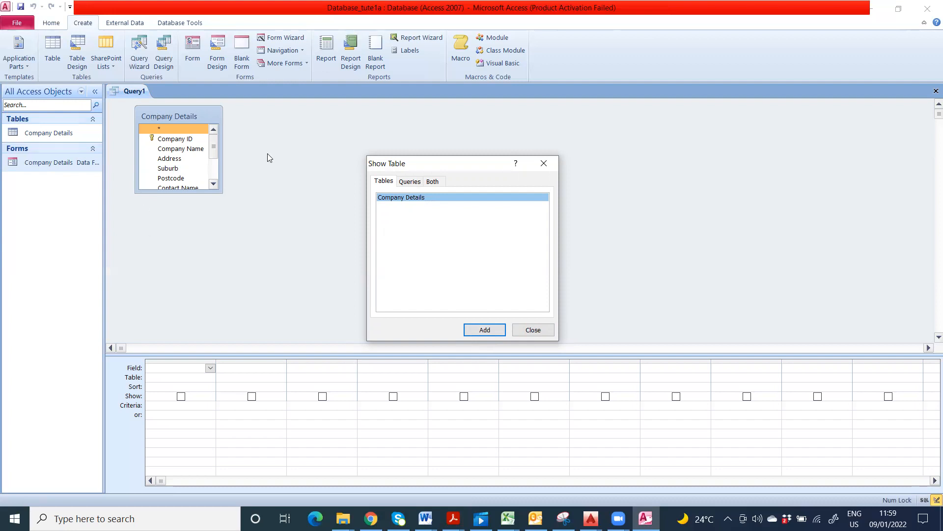
left_click(533, 331)
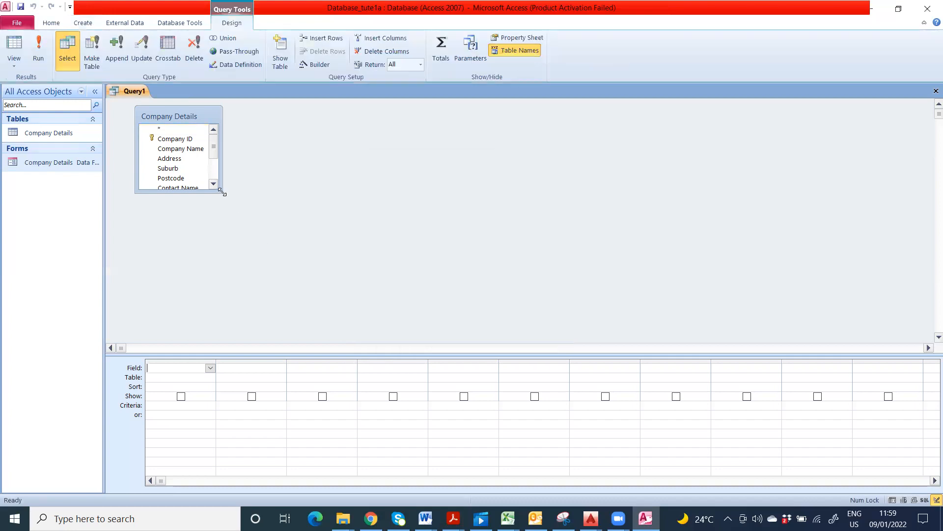
Step: Resize the Company Details field list to show all fields and raise the query grid divider
left_click_drag(222, 193, 249, 271)
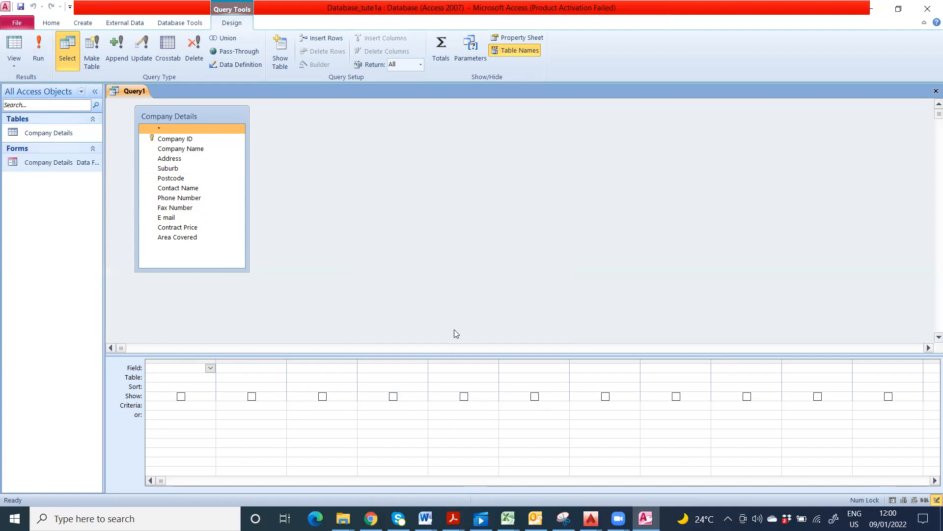
left_click(451, 351)
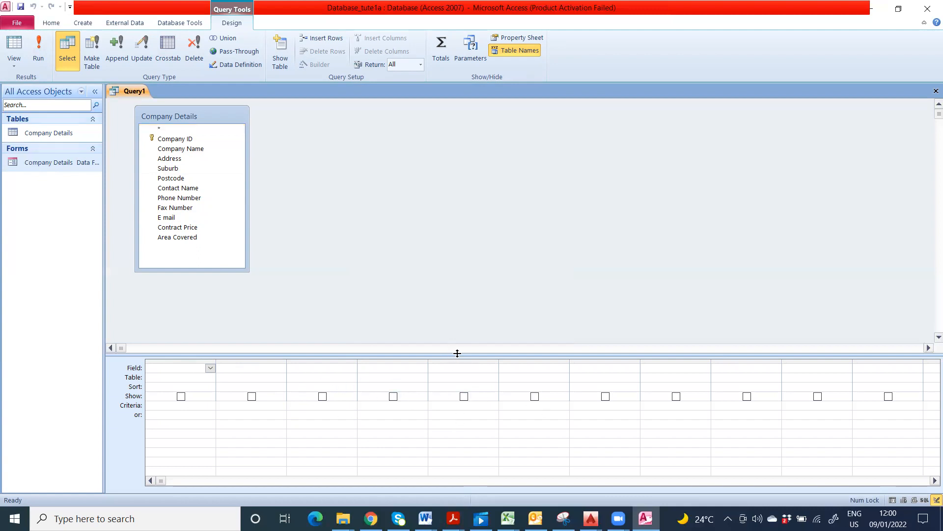
left_click_drag(457, 353, 464, 315)
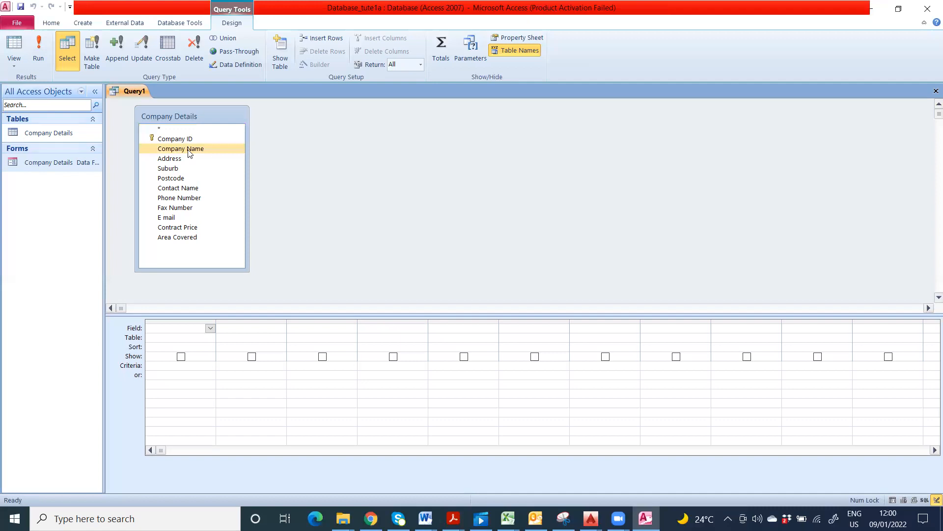
Step: Add Company Name, Suburb, Contact Name and Phone Number fields to the query grid
left_click_drag(188, 150, 187, 332)
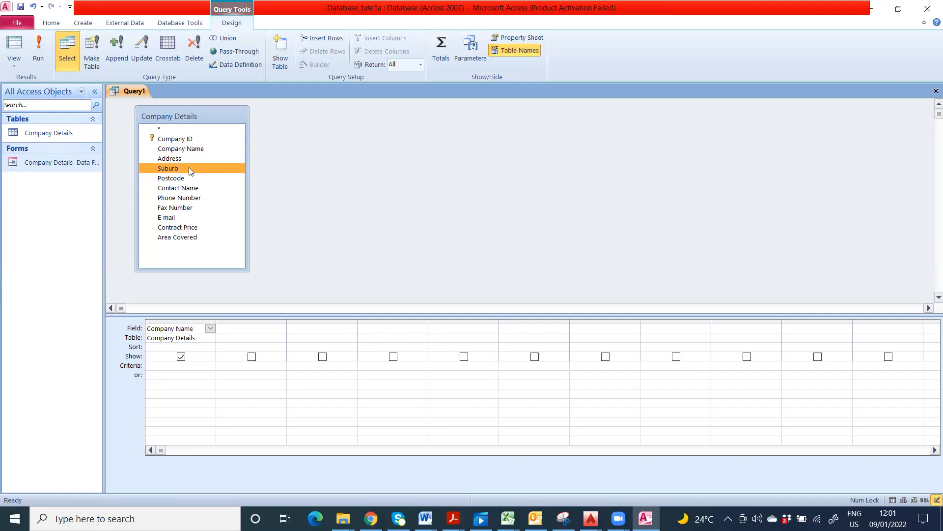
double_click(189, 168)
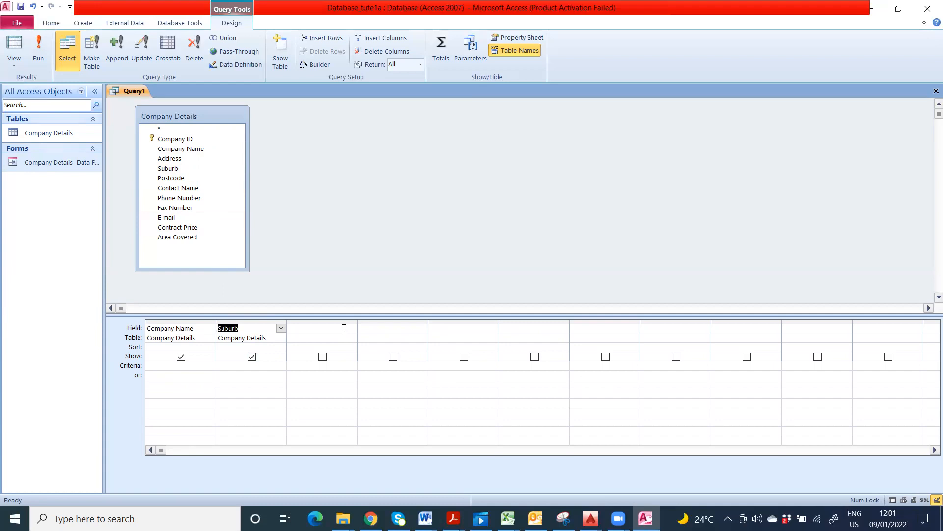
double_click(199, 188)
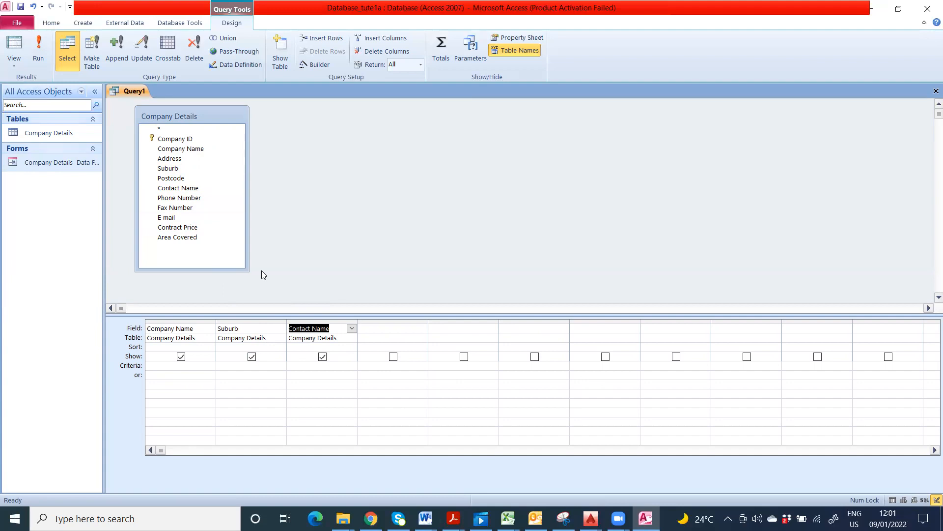
double_click(198, 198)
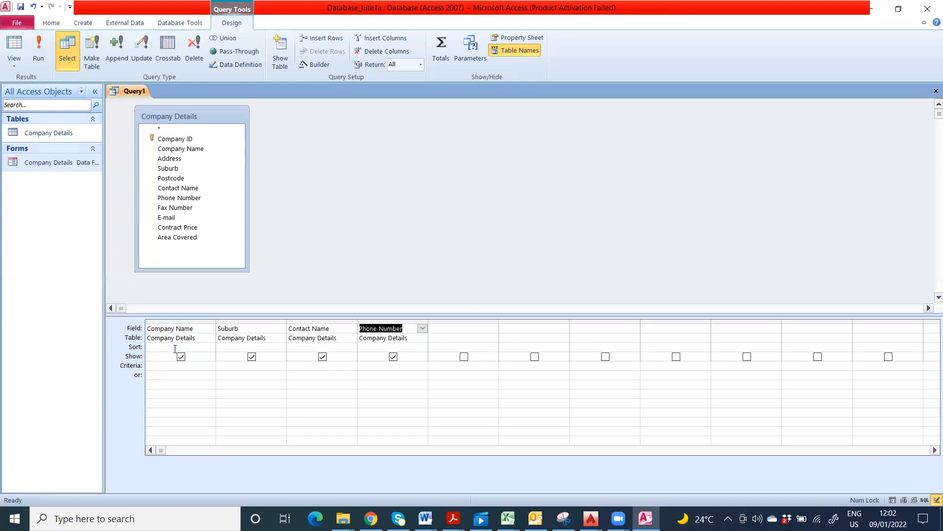
Step: Set Company Name's sort to Ascending and untick Suburb's Show box
left_click(172, 347)
left_click(211, 348)
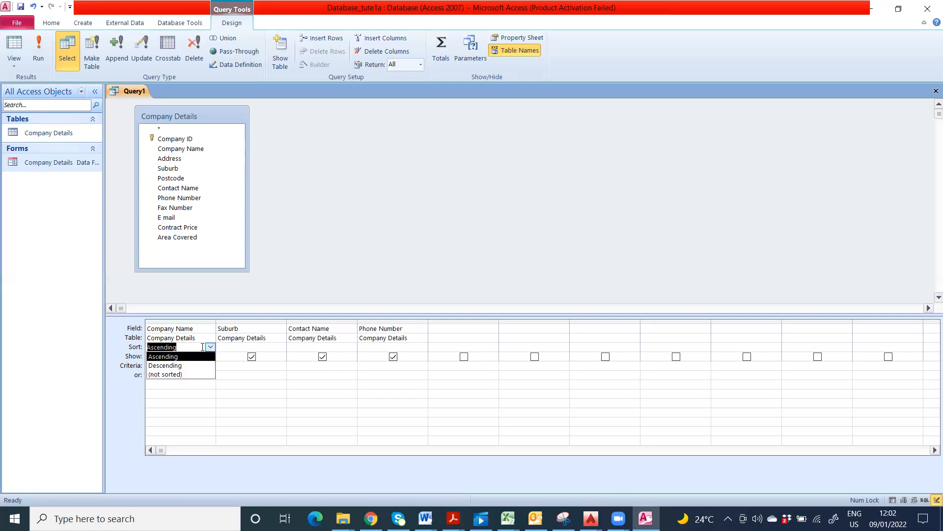
left_click(186, 361)
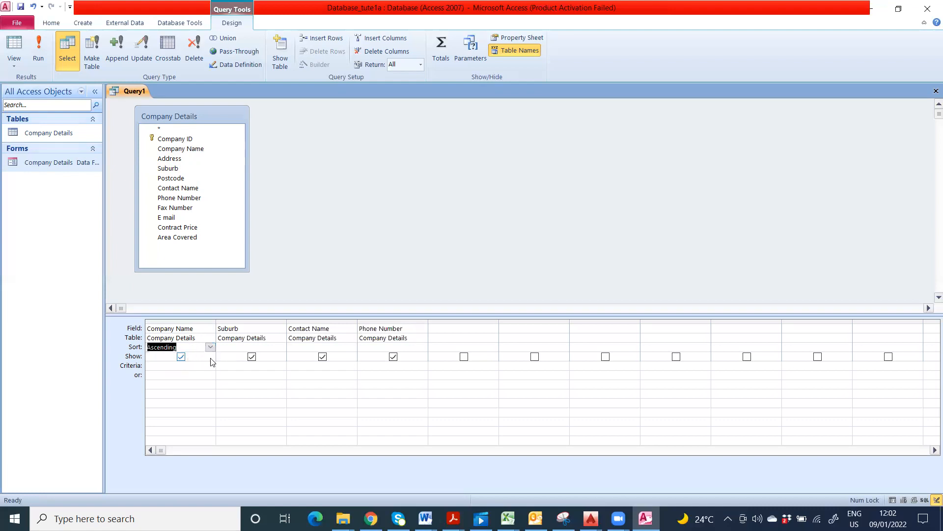
left_click(249, 346)
left_click(281, 347)
left_click(269, 356)
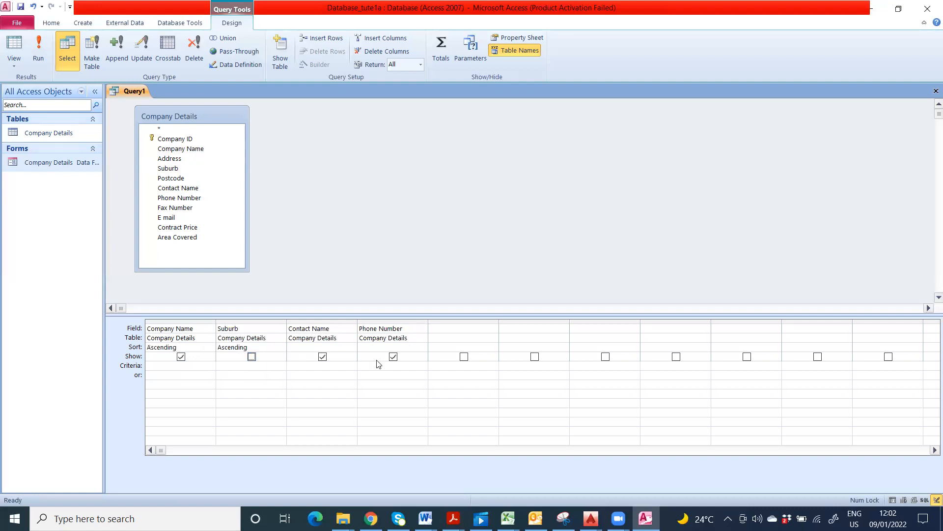
Step: Leave Contact Name unsorted, keep Company Name ascending, and set Suburb's sort to (not sorted)
left_click(352, 347)
left_click(354, 348)
left_click(352, 347)
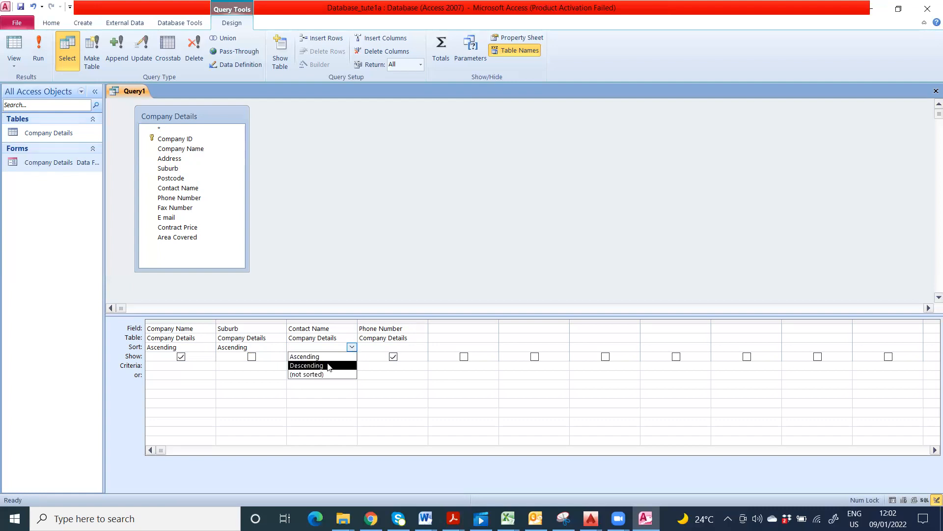
left_click(210, 347)
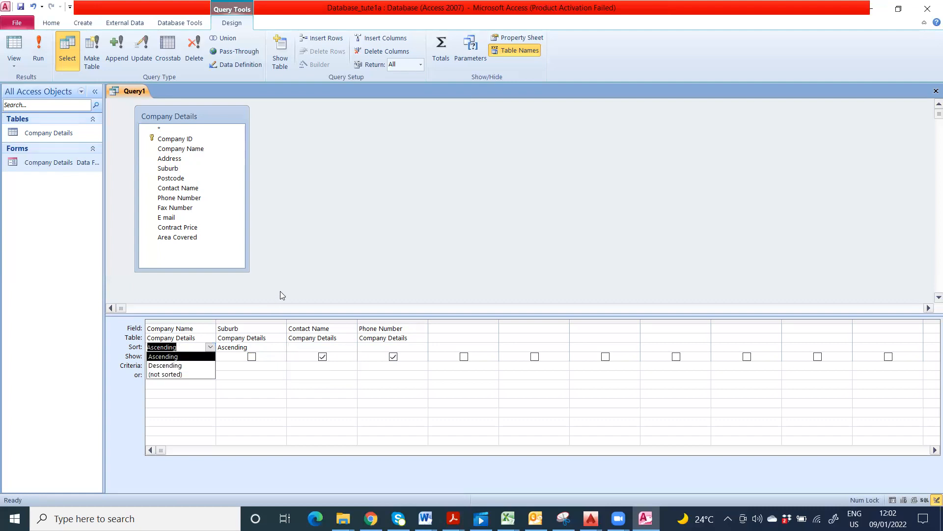
left_click(203, 357)
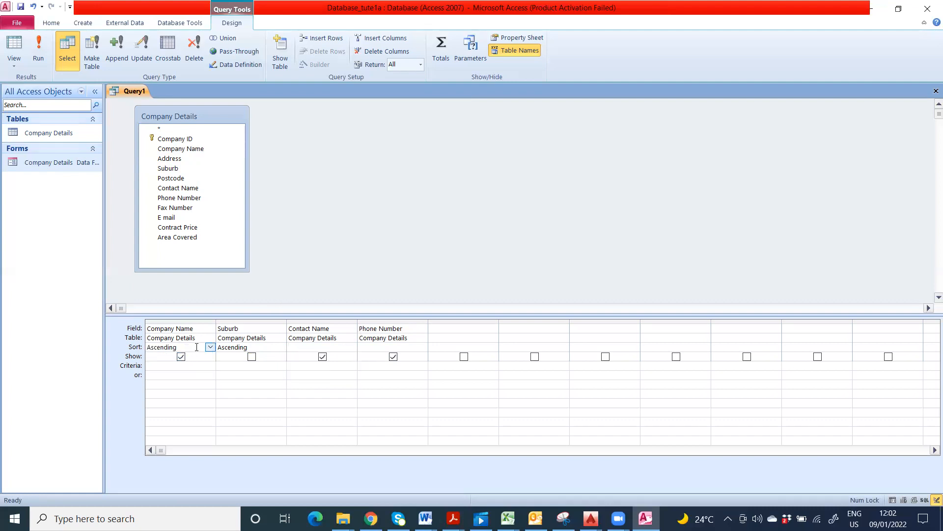
left_click(281, 347)
left_click(280, 347)
left_click(281, 347)
left_click(256, 374)
Step: Run the sorted query, save it as 'Alphabetical Listing of Companies', and close its tab
left_click(38, 46)
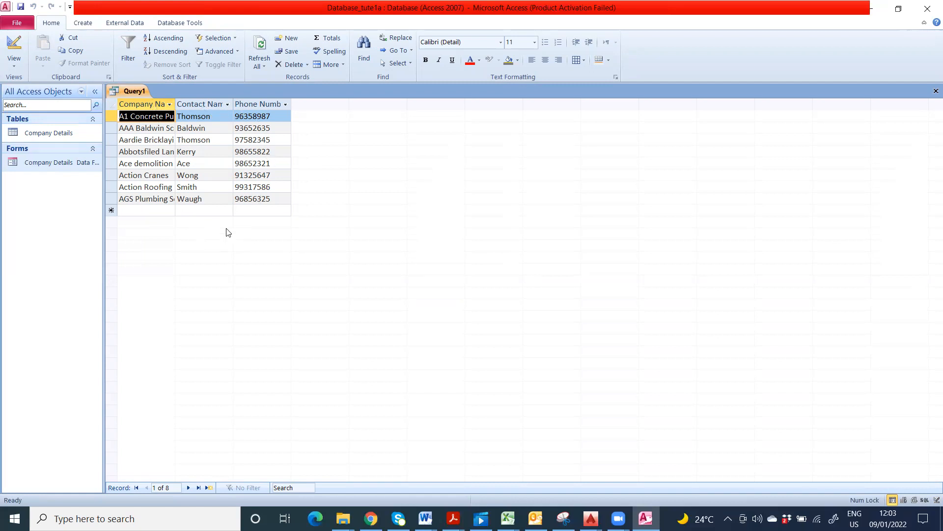
left_click(21, 6)
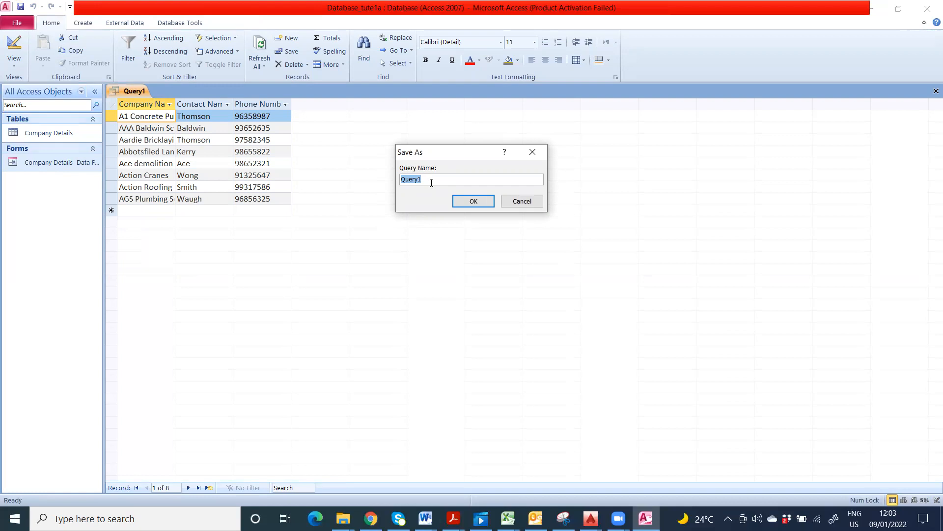
type("Alphabetical Listing of Companies")
left_click(456, 203)
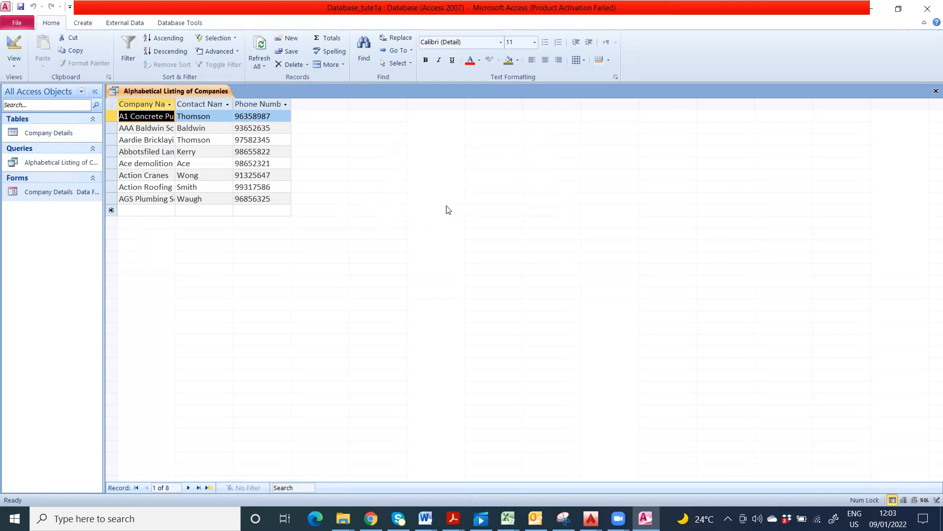
left_click(936, 91)
double_click(64, 192)
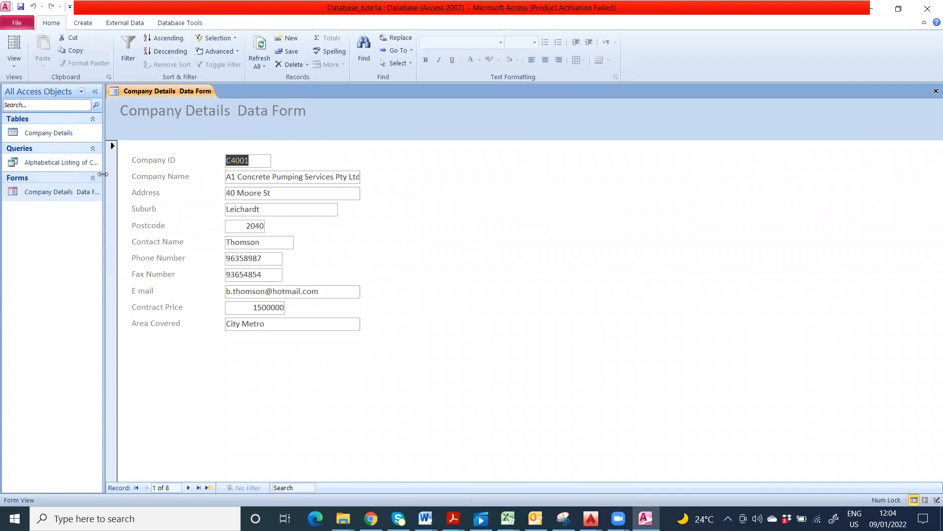
double_click(57, 166)
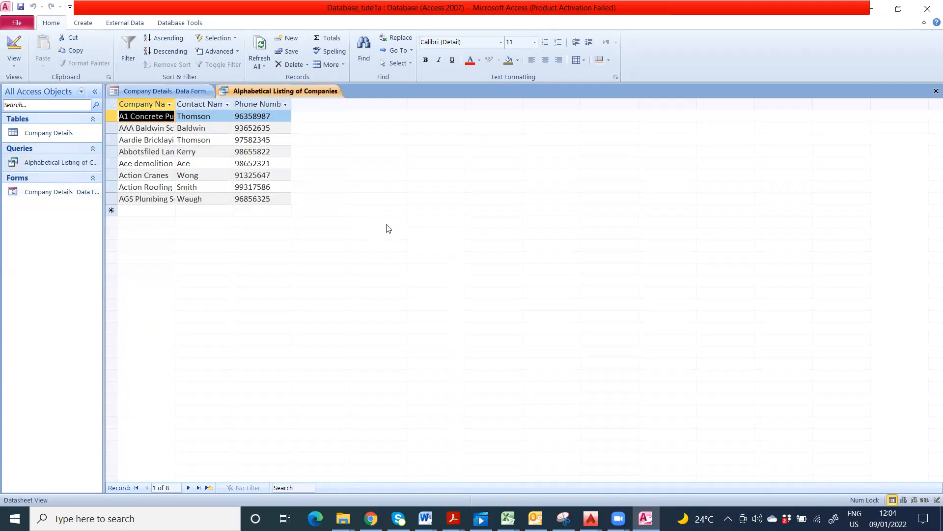
double_click(41, 134)
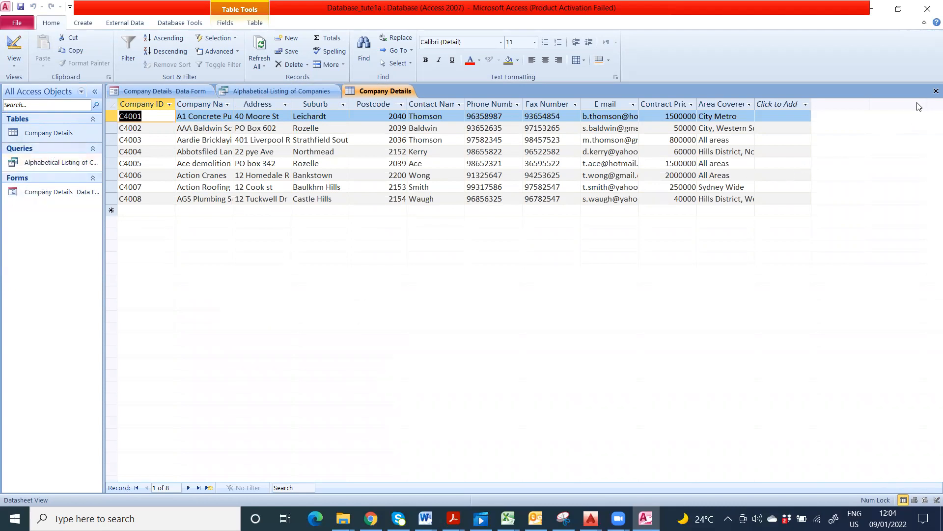
left_click(936, 91)
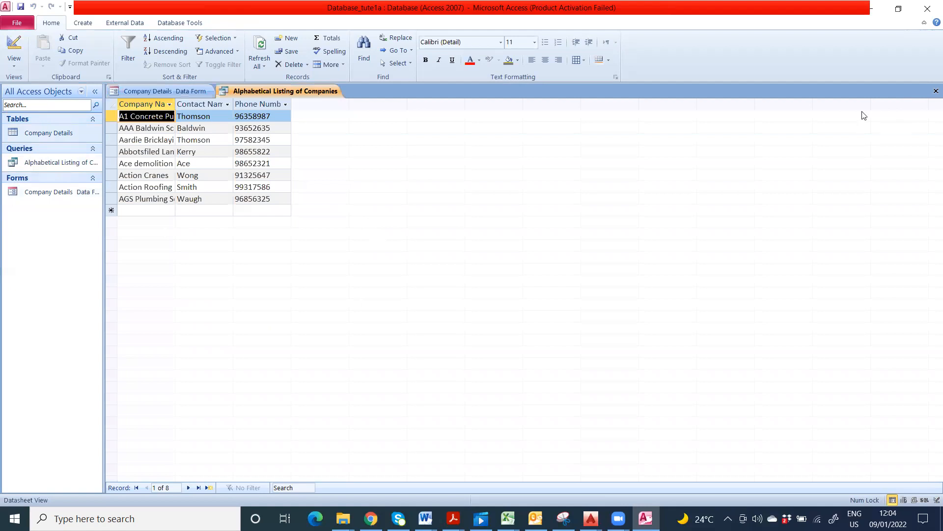
left_click(937, 91)
left_click(936, 91)
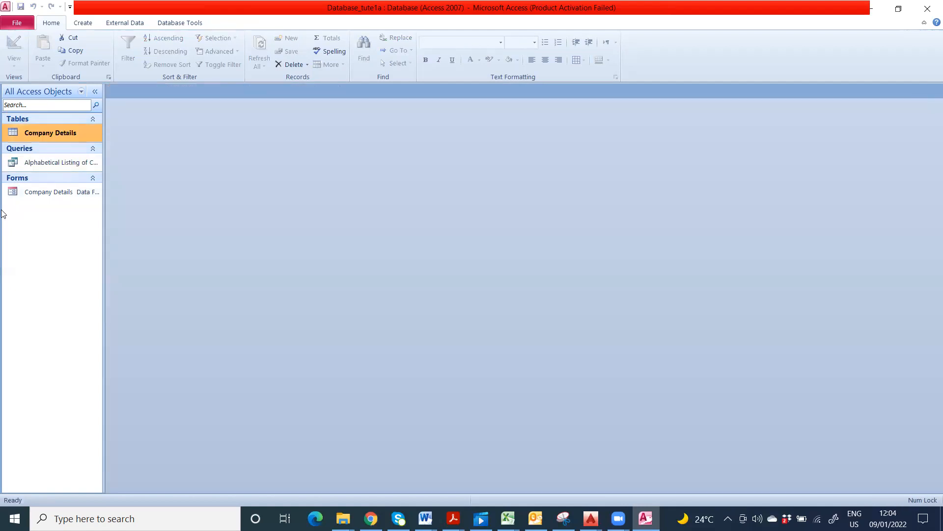
left_click(48, 162)
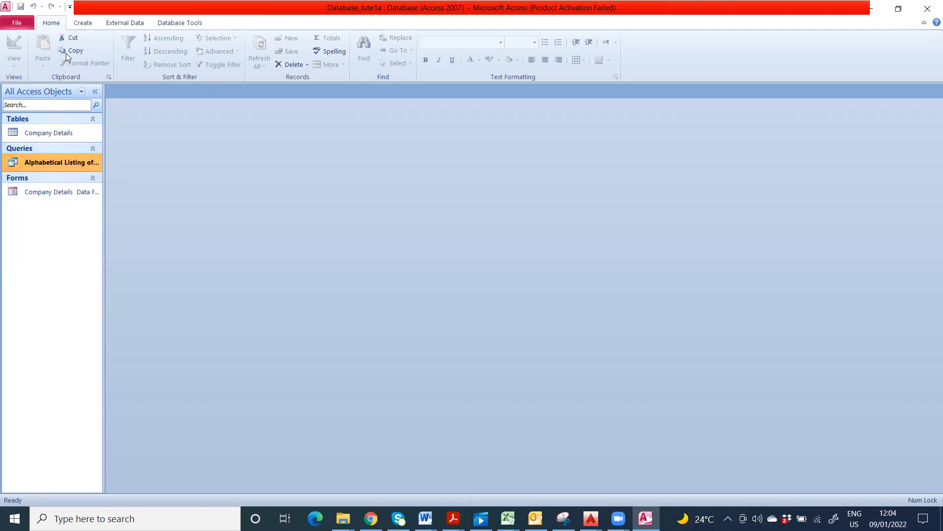
left_click(62, 134)
left_click(55, 163)
left_click(83, 23)
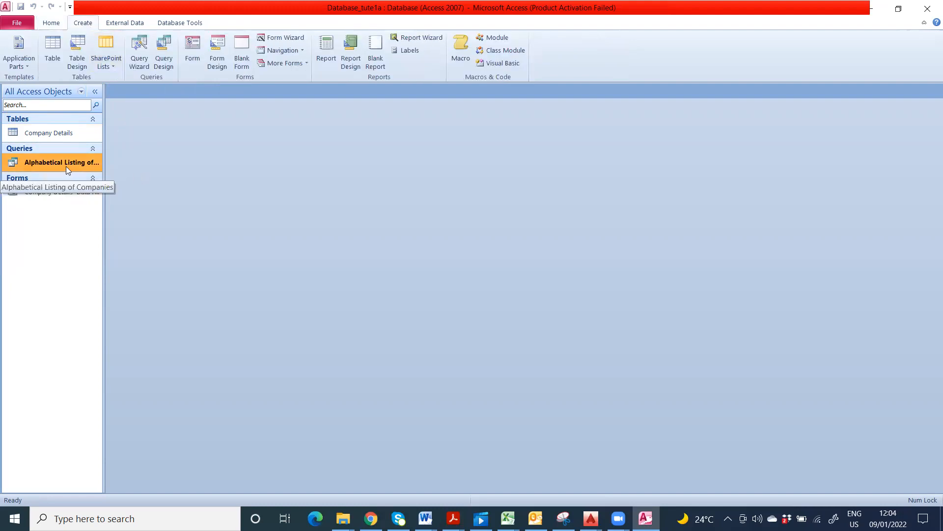
left_click(26, 62)
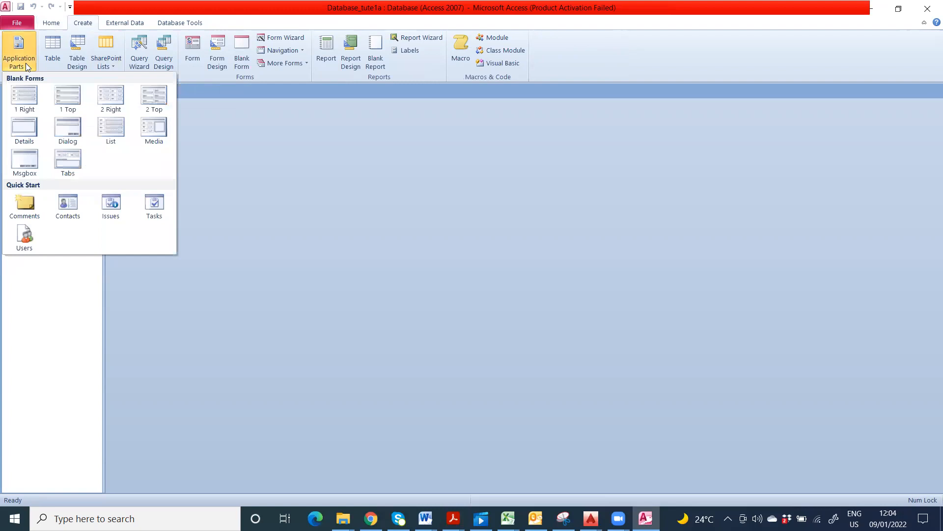
left_click(302, 249)
left_click(61, 137)
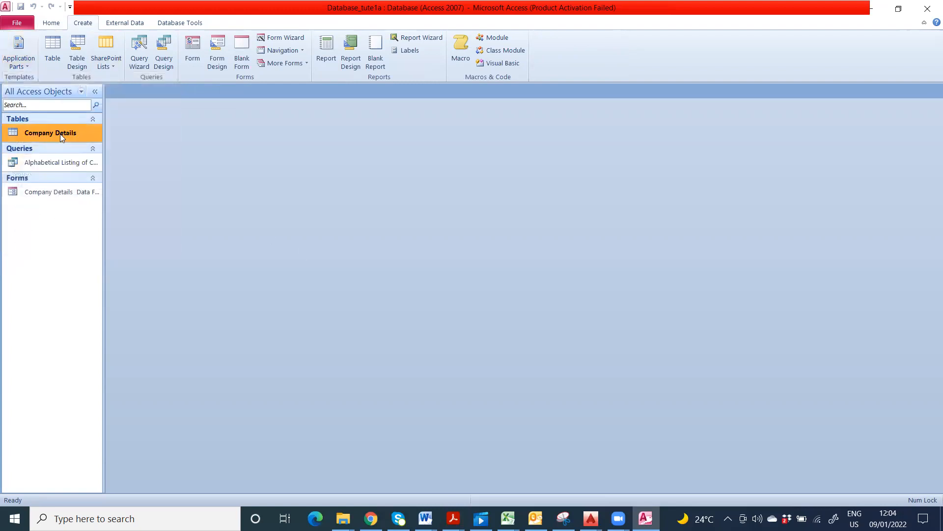
left_click(51, 22)
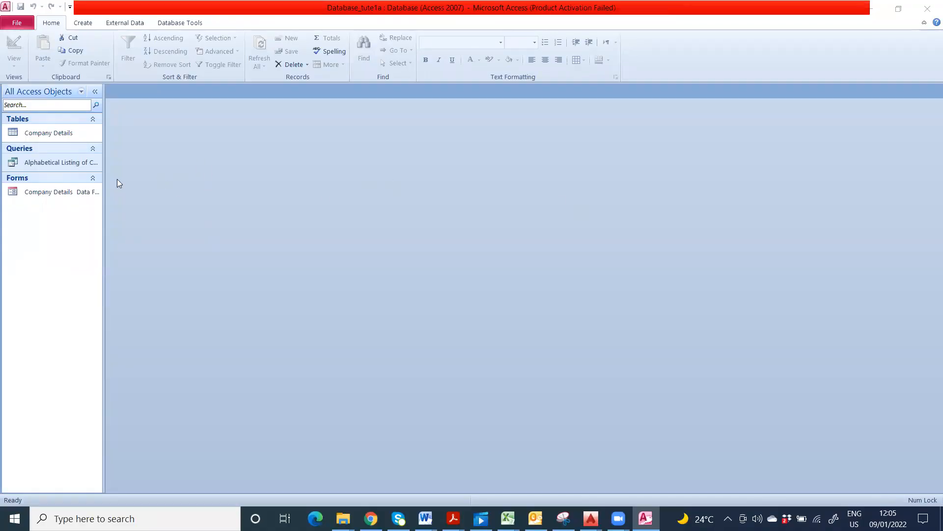
Step: Add Suburb as the fourth field in the Alphabetical Listing of Companies design and save it
left_click(62, 165)
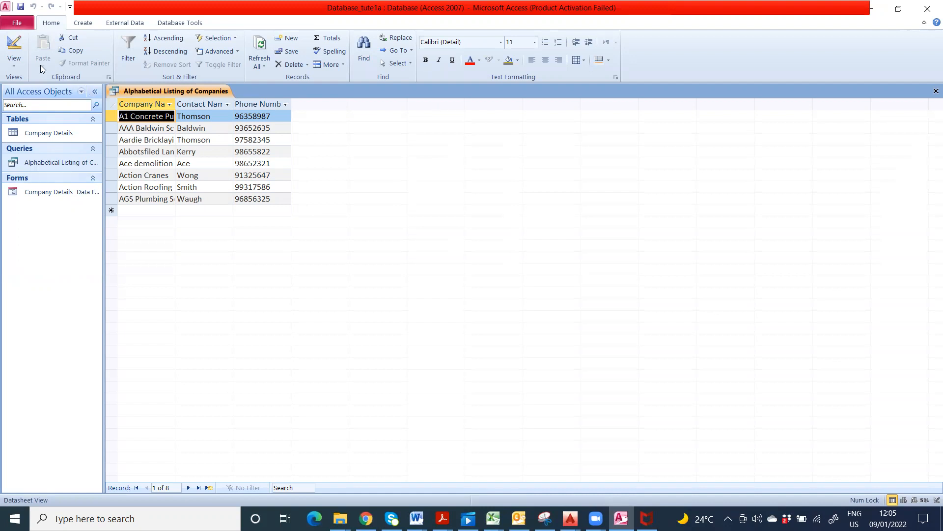
left_click(16, 47)
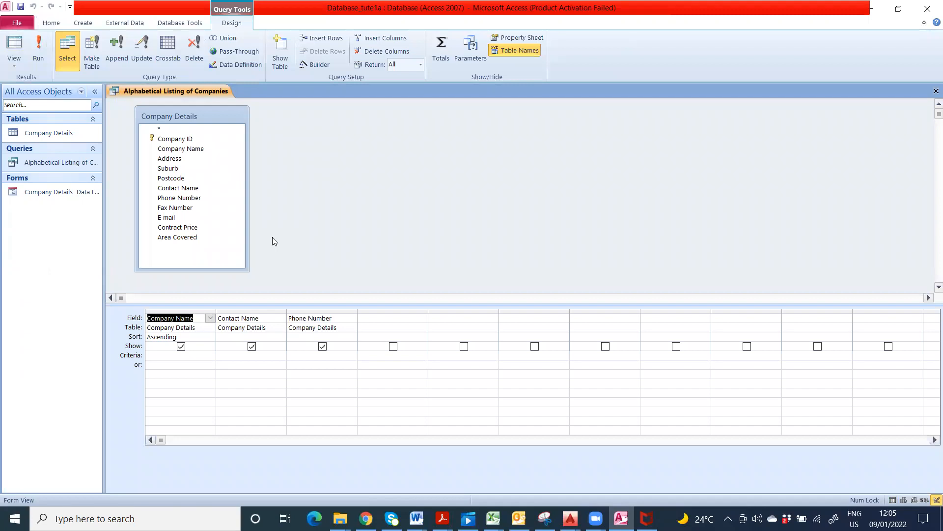
left_click(373, 318)
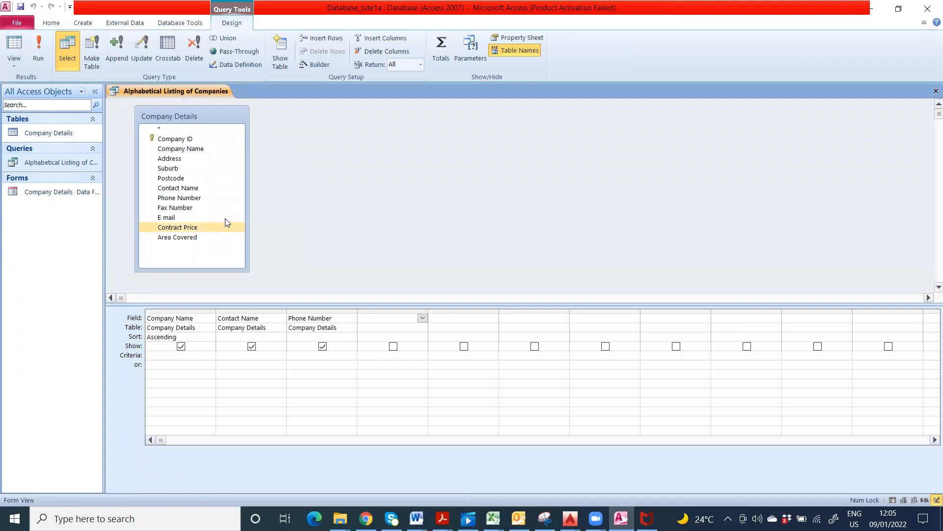
double_click(178, 171)
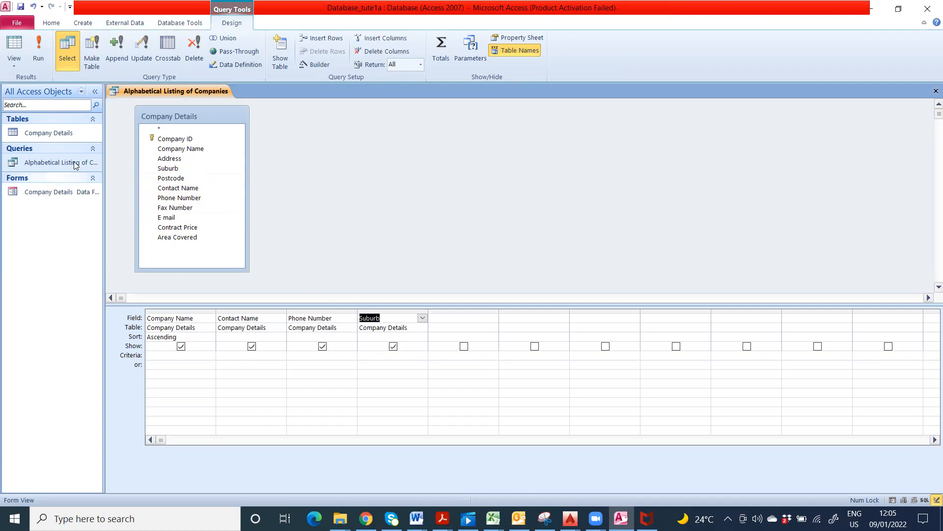
left_click(20, 9)
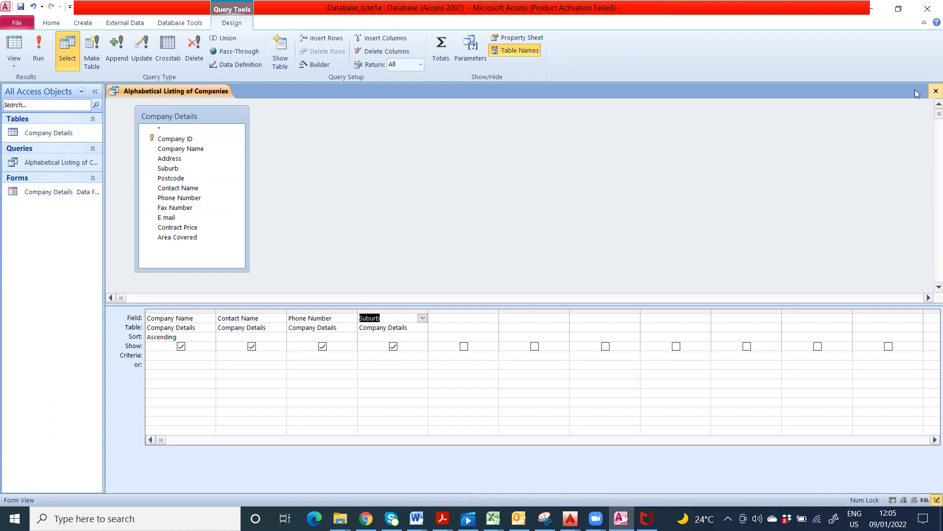
Step: Close the design and reopen Alphabetical Listing of Companies to show its 8 companies
left_click(936, 91)
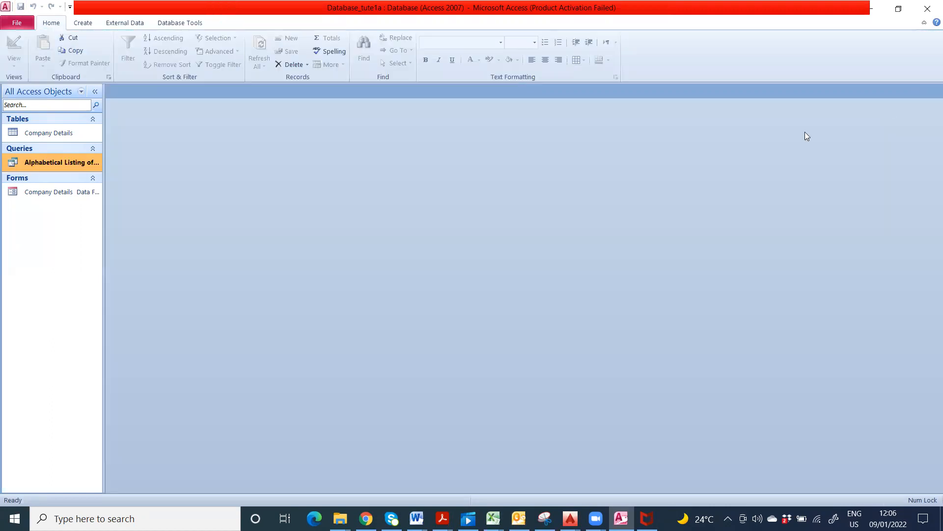
double_click(63, 162)
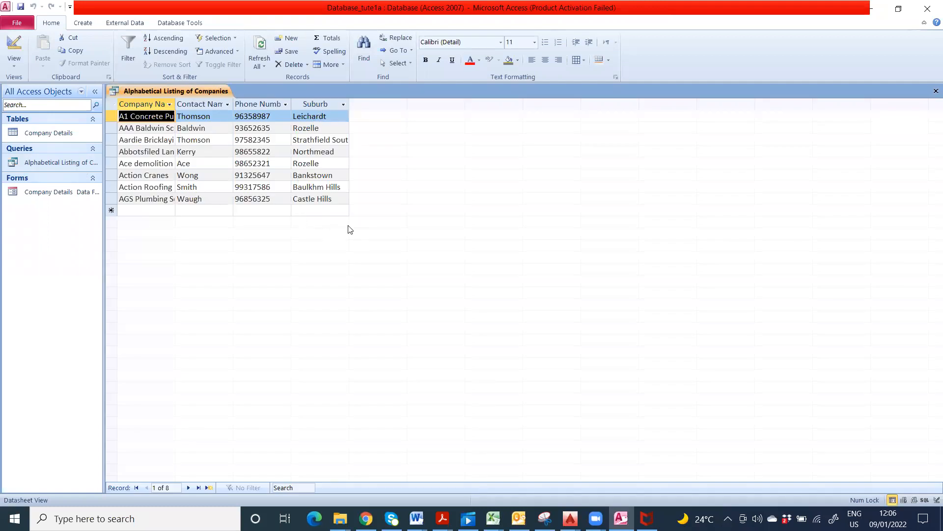
key("alt+Tab")
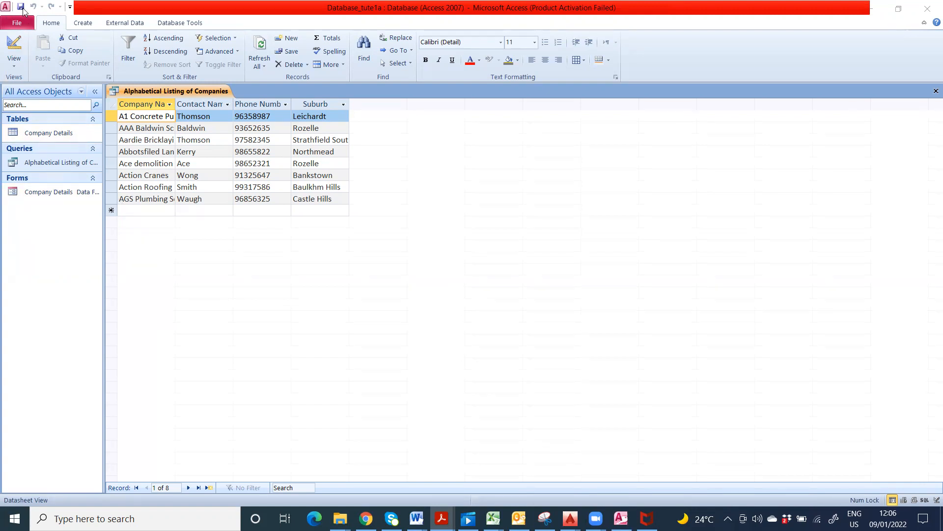
Step: Close the alphabetical results and use Save Object As to save a Query copy named 'Listing of Companies on Suburbs'
left_click(26, 23)
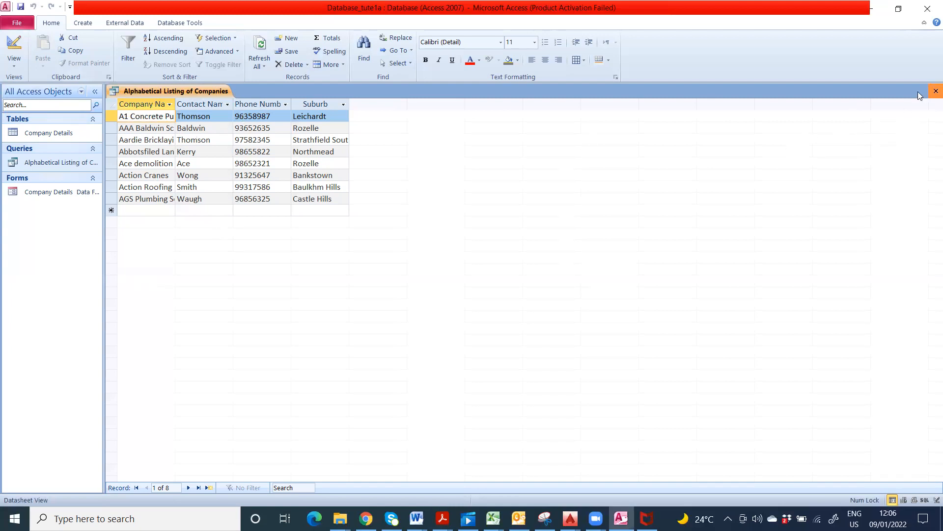
left_click(936, 91)
left_click(18, 23)
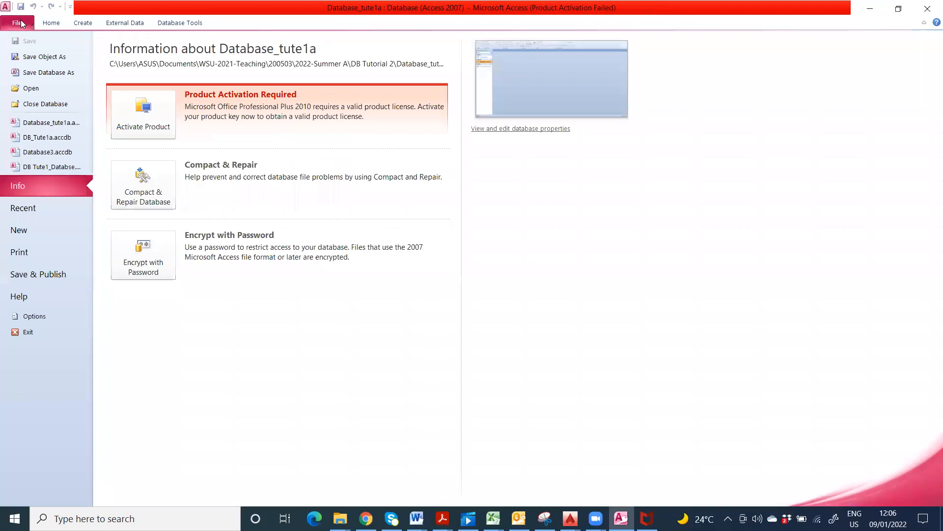
left_click(43, 57)
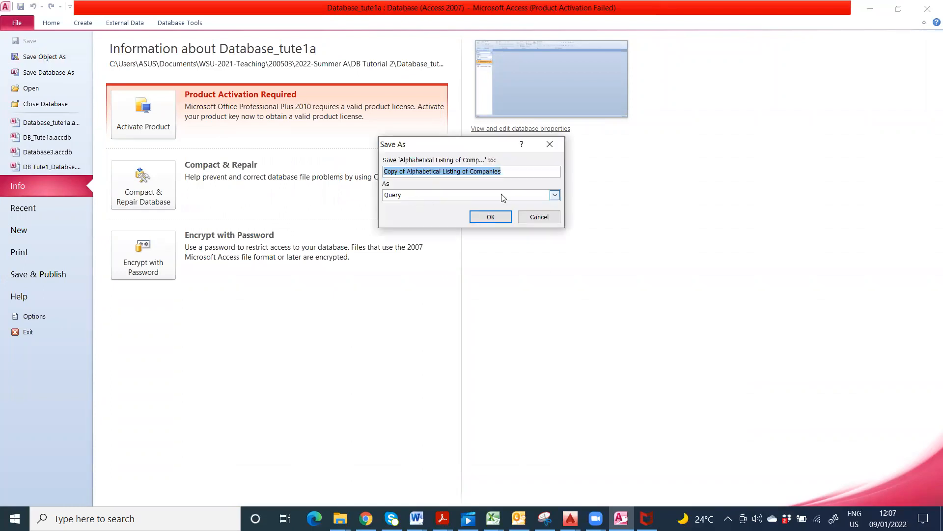
left_click(555, 196)
left_click(406, 197)
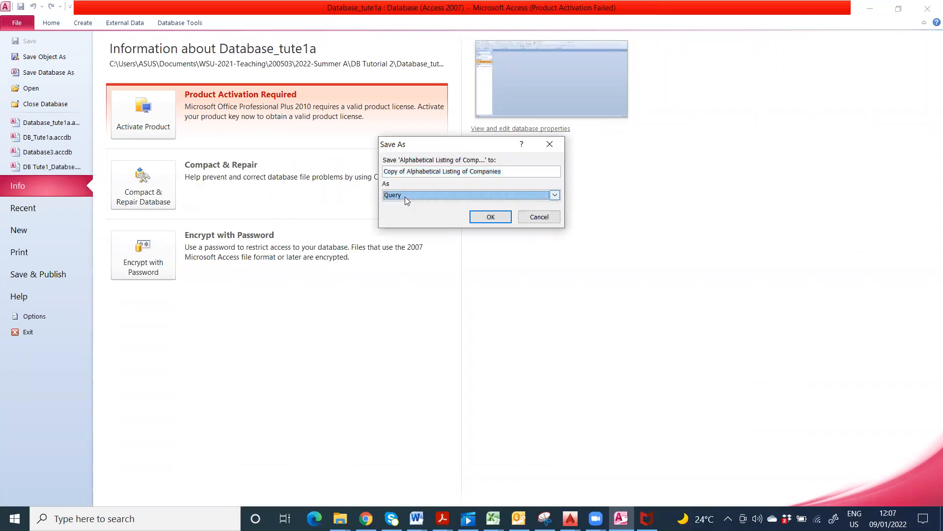
left_click_drag(505, 171, 381, 173)
key("Delete")
key("Delete")
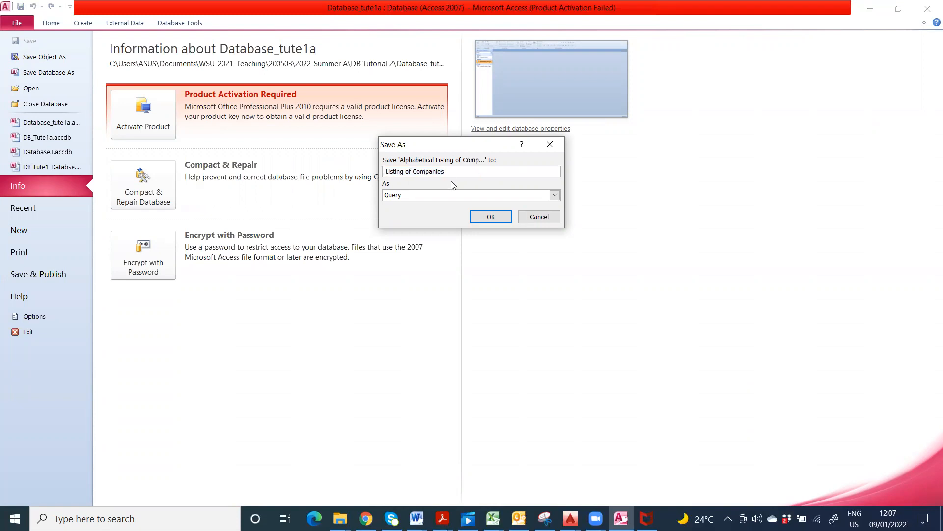
left_click(453, 172)
type("on Suburbs")
left_click(490, 217)
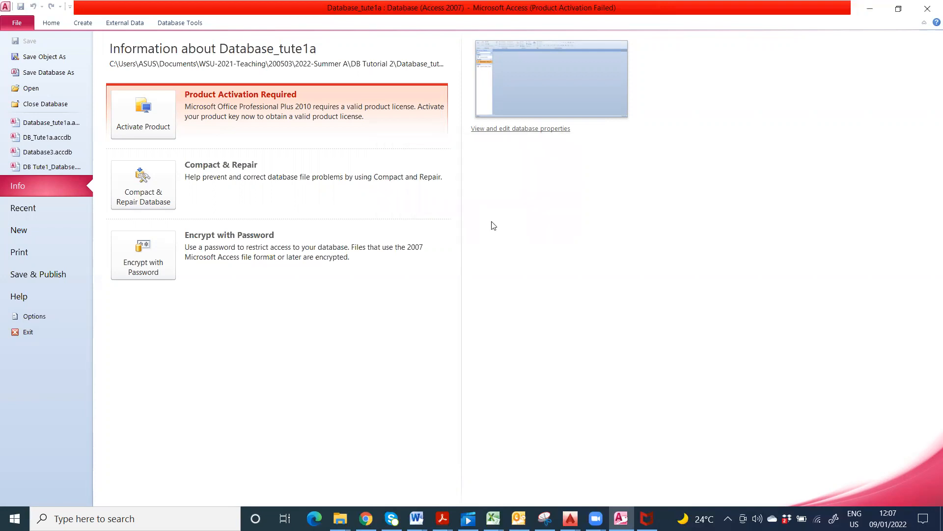
Step: Return from the File options and open Listing of Companies on Suburbs in Datasheet View
left_click(51, 23)
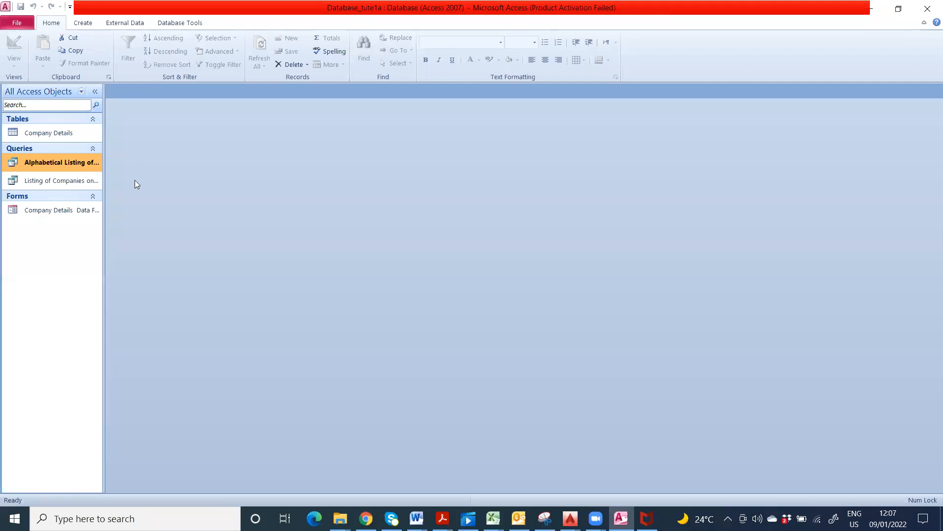
left_click(57, 182)
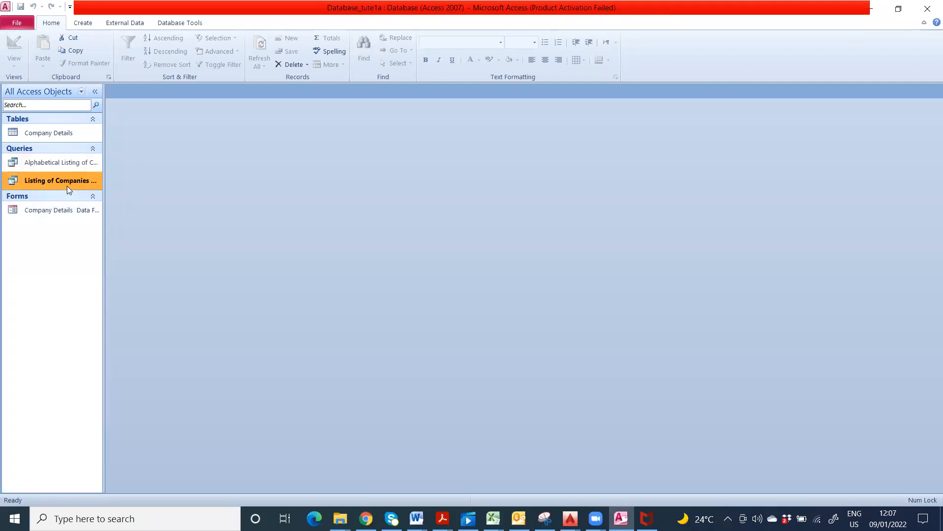
double_click(69, 183)
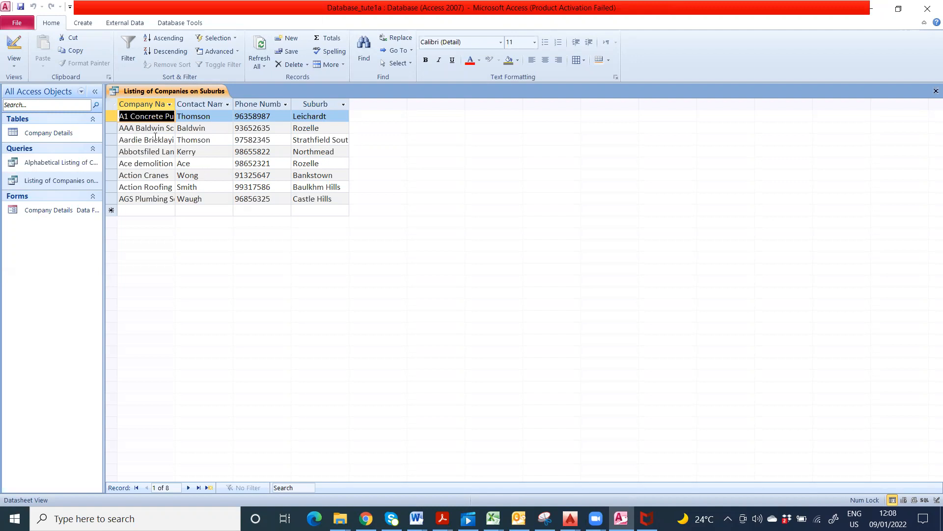
Step: In Design View, sort Suburb ascending, set its criterion to 'Rozelle', and run the query
left_click(13, 47)
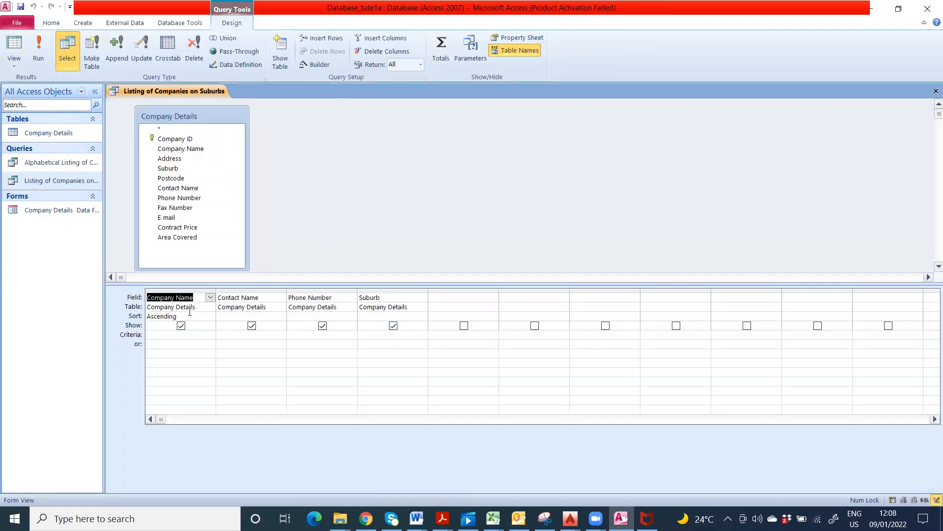
double_click(380, 316)
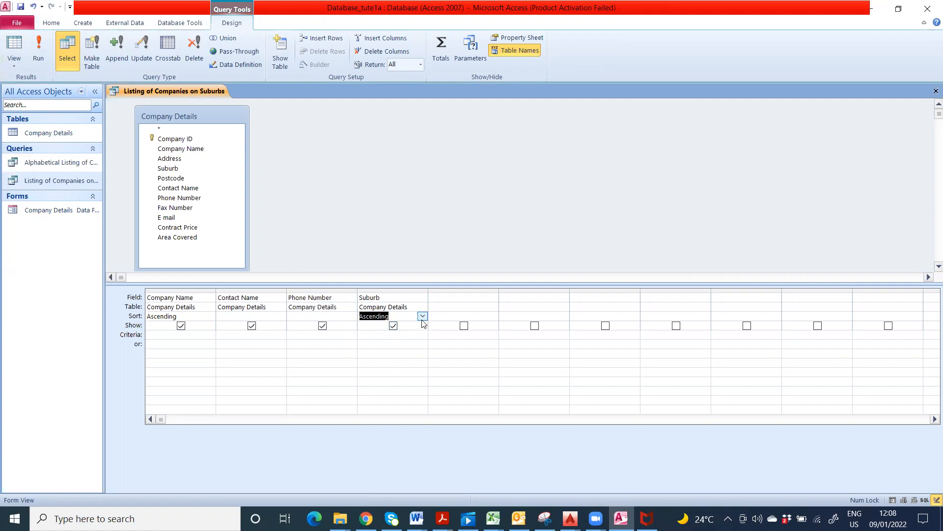
left_click(390, 335)
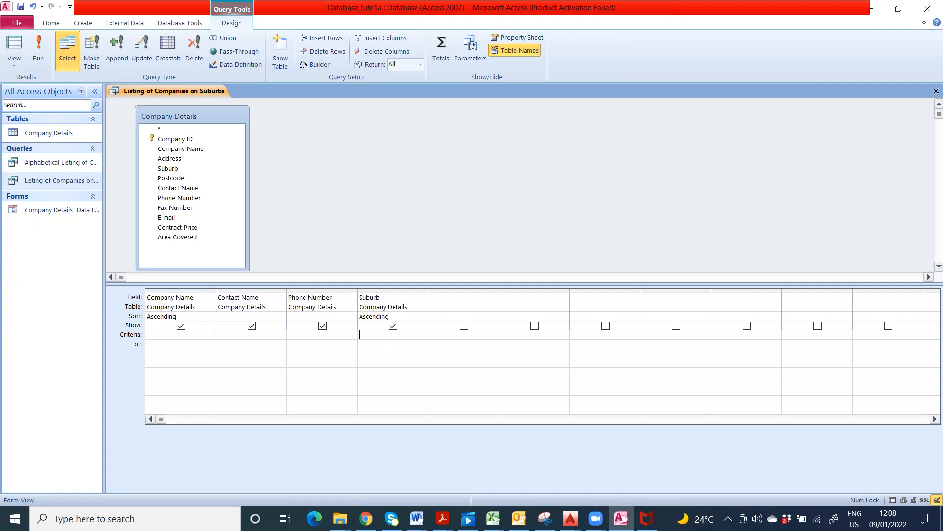
type("Rozzel")
key("alt+Tab")
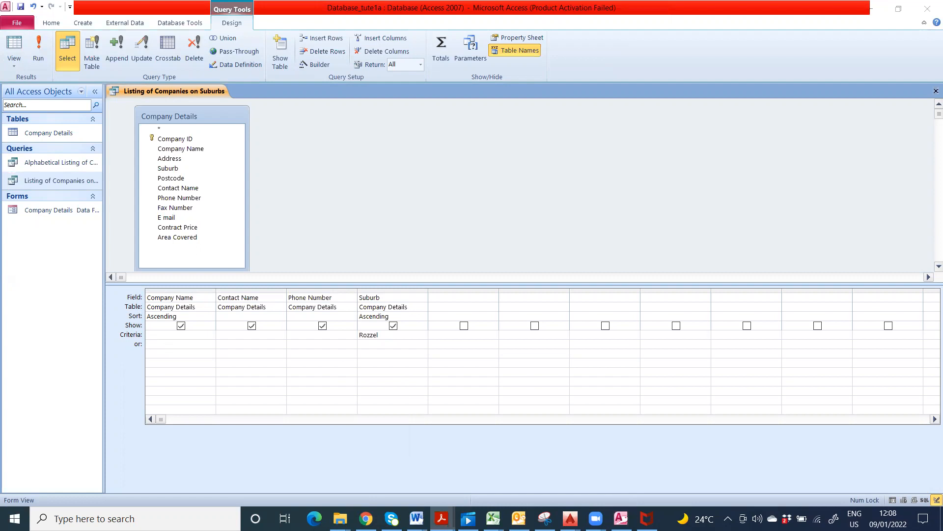
left_click(371, 334)
key("BackSpace")
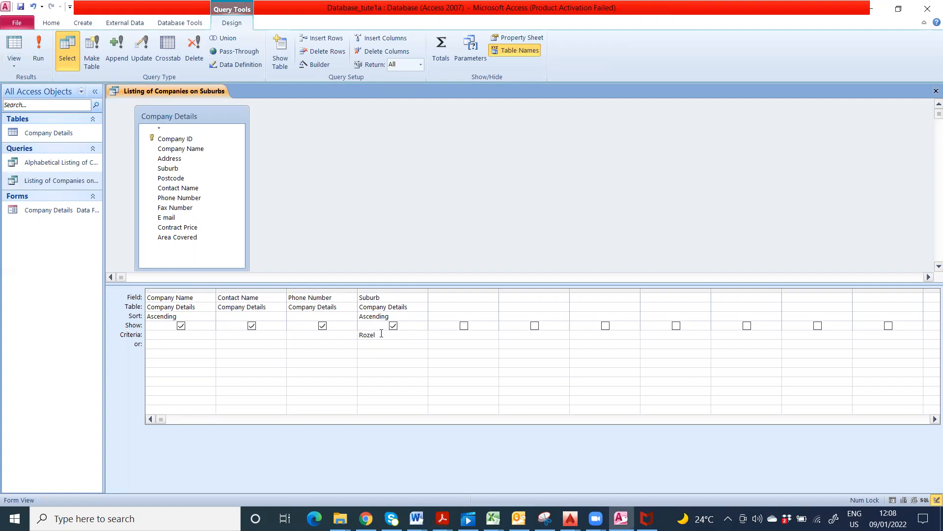
type("e")
left_click(35, 48)
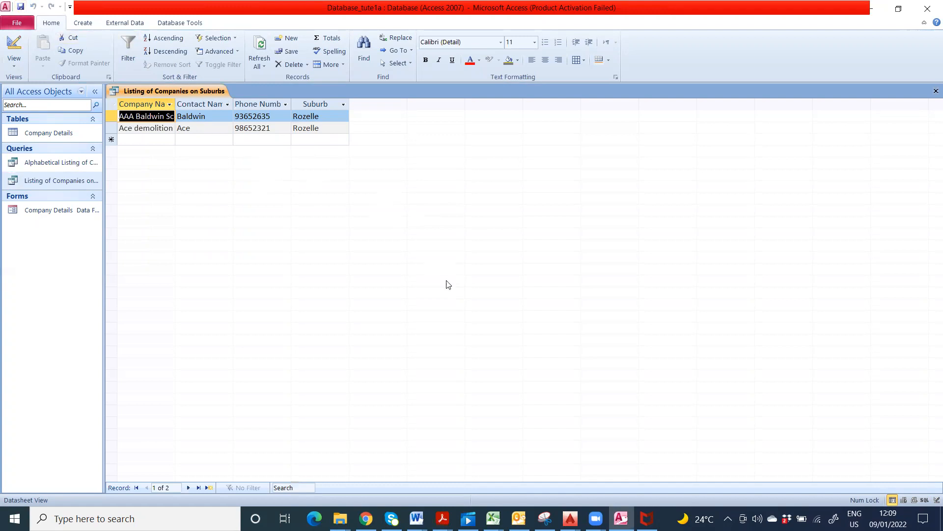
Step: Close the Rozelle results and open Alphabetical Listing of Companies with all 8 companies
left_click(936, 92)
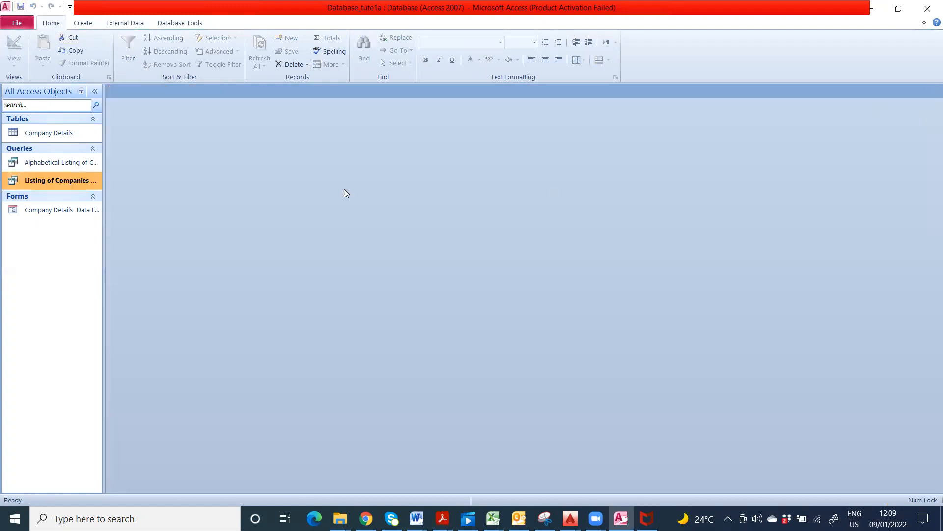
double_click(52, 162)
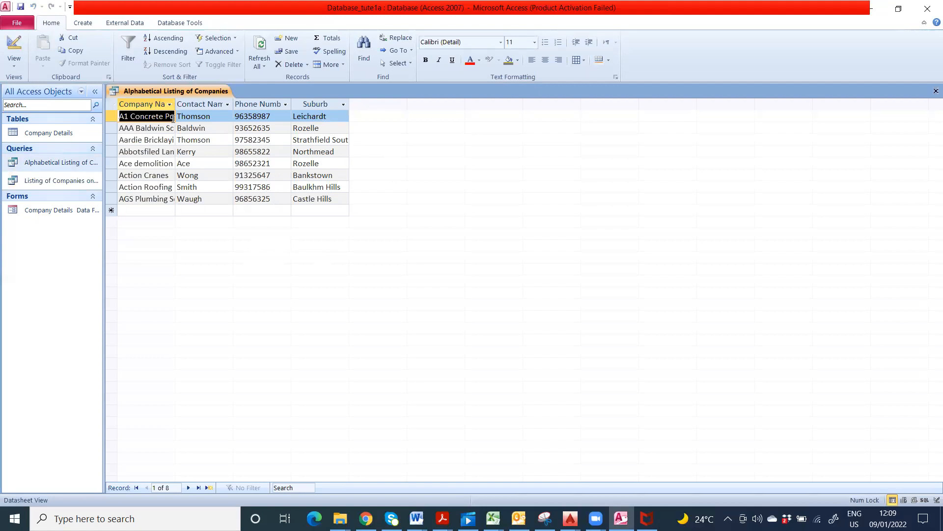
Step: Widen Company Name in the alphabetical listing, then open the Rozelle query and widen its Company Name too
left_click_drag(175, 103, 301, 107)
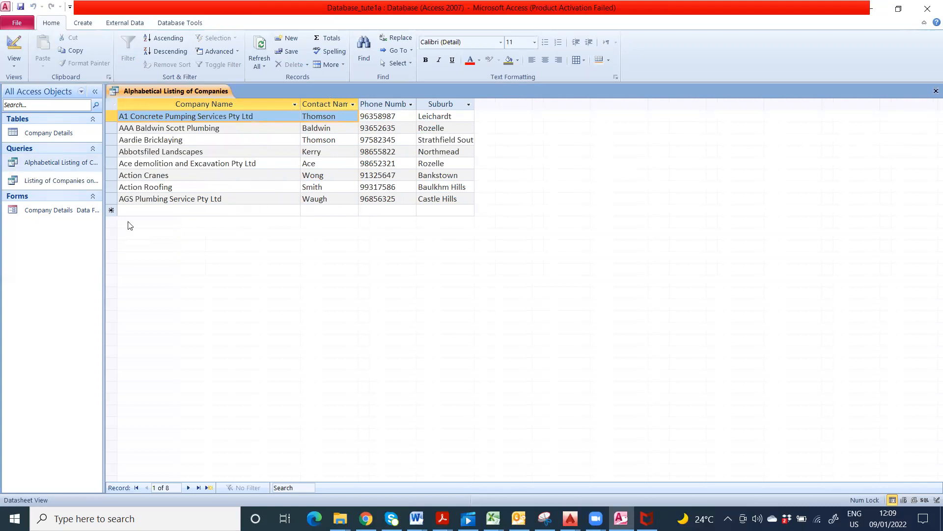
double_click(44, 180)
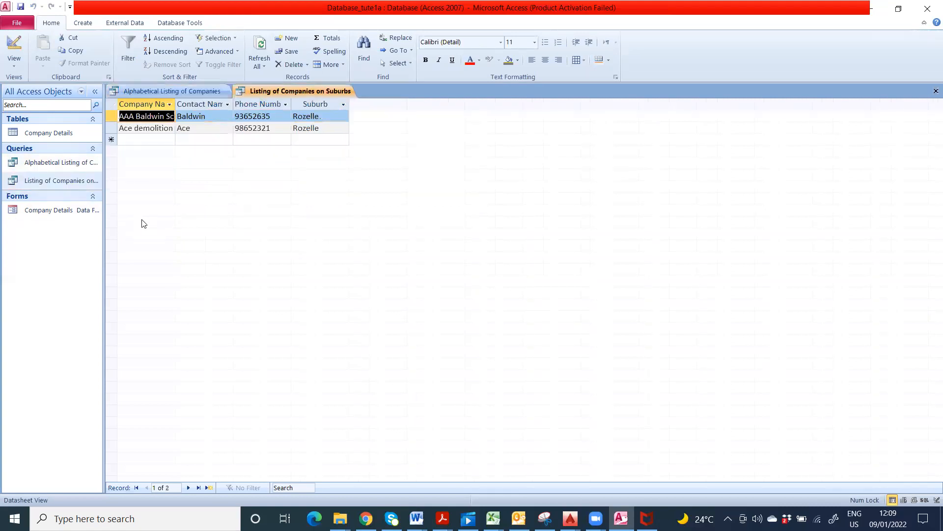
left_click_drag(175, 103, 260, 104)
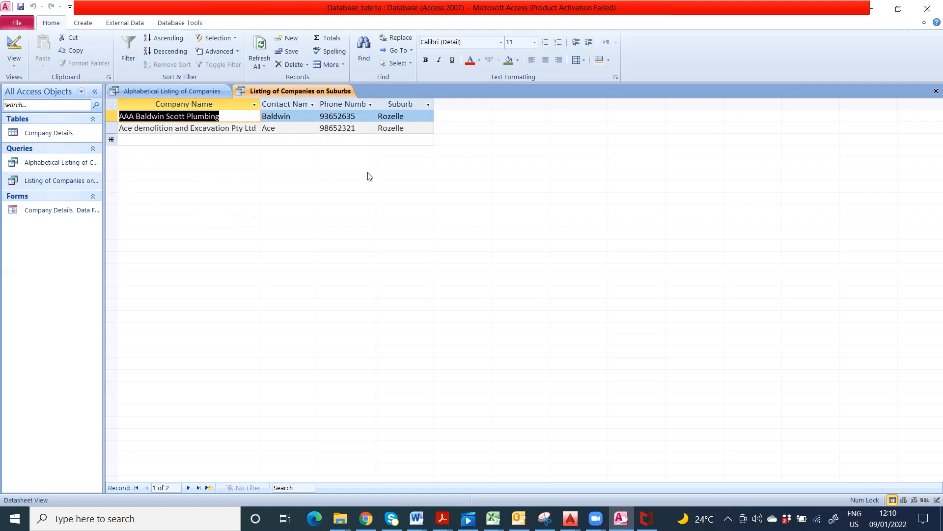
left_click(67, 183)
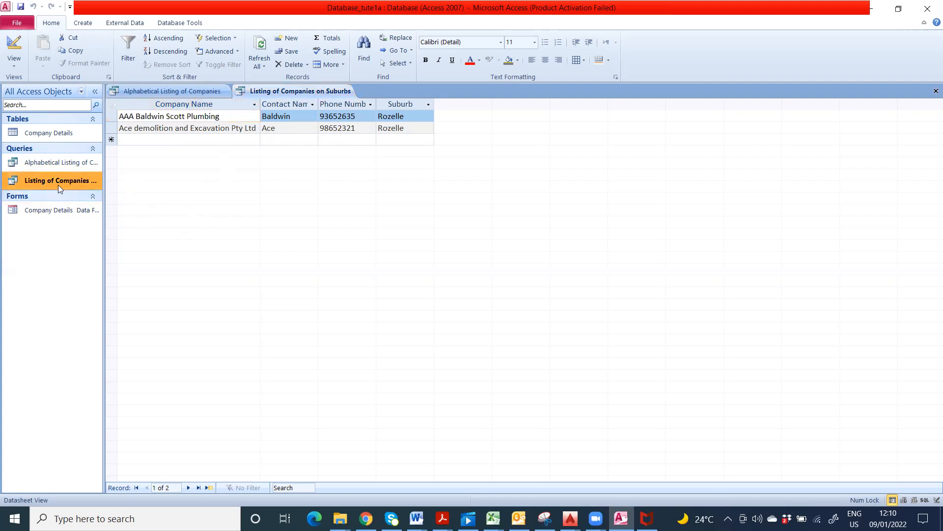
Step: Save a copy of the suburbs query as 'Listing of Companies on Rozelle' and return to Home
left_click(18, 24)
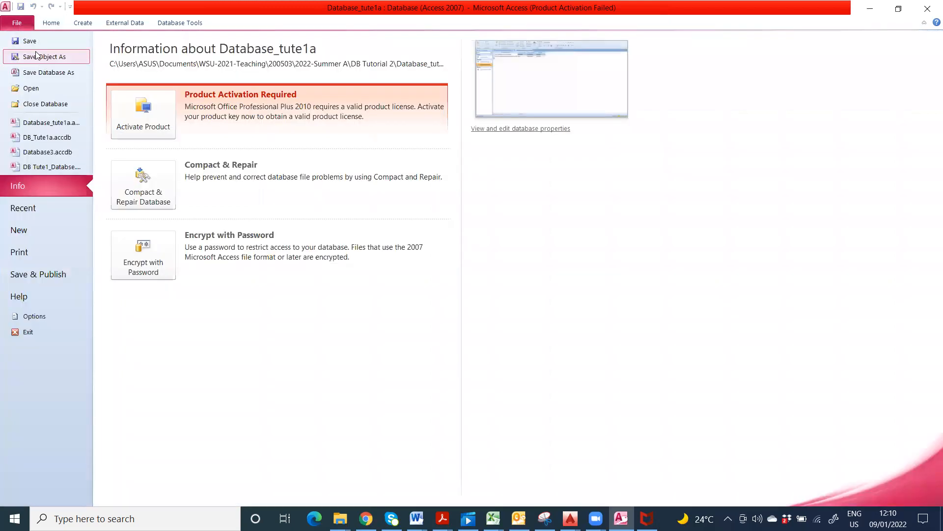
left_click(49, 57)
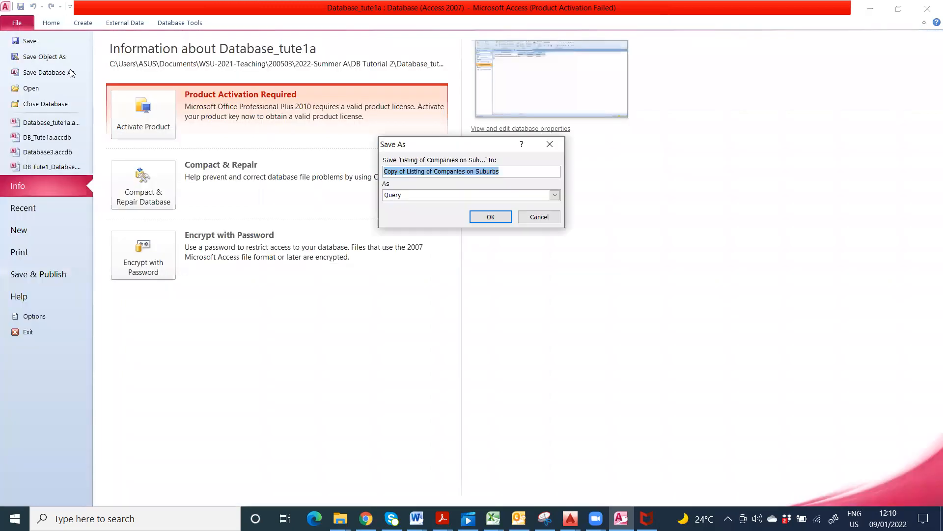
left_click(408, 172)
left_click_drag(407, 172, 382, 174)
key("Delete")
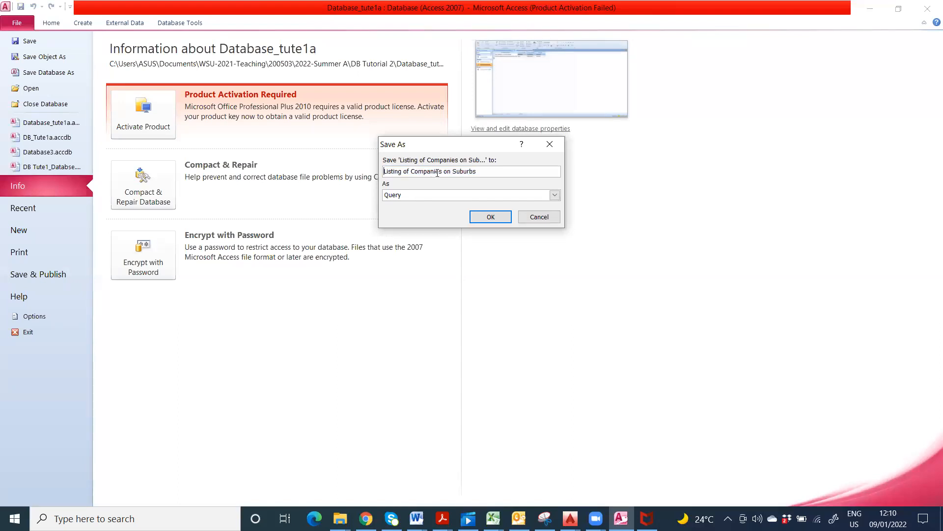
left_click_drag(452, 172, 499, 172)
type("r")
type("Rozel")
type("le")
left_click(494, 216)
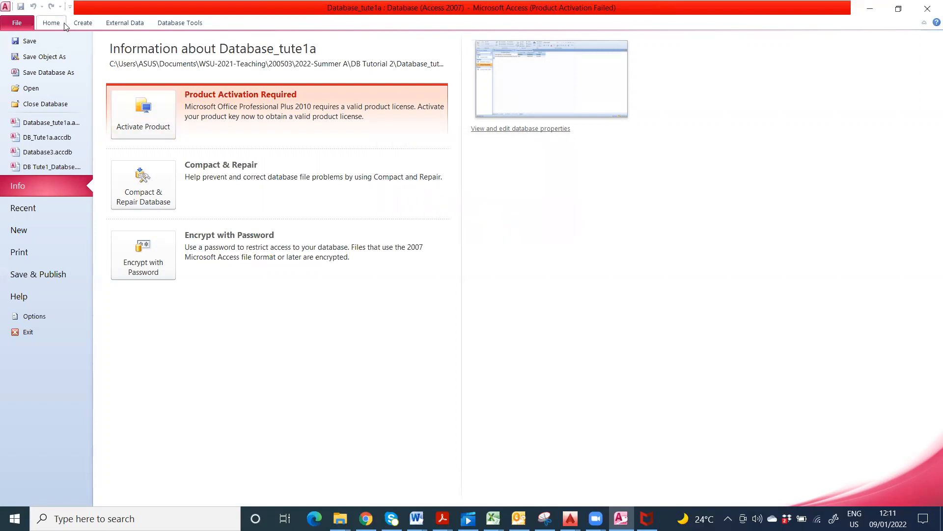
left_click(52, 22)
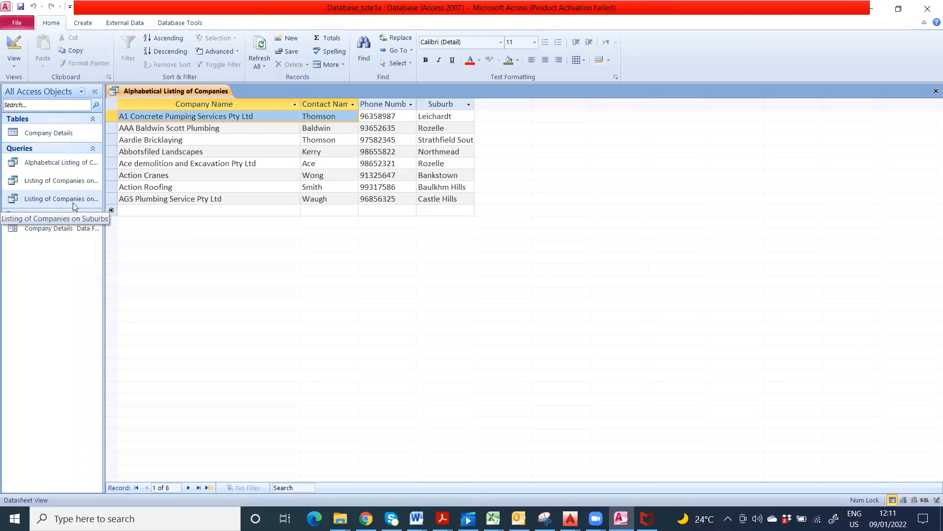
Step: Widen the navigation pane, view the alphabetical query's design, then close it choosing No to saving
left_click_drag(142, 102, 150, 103)
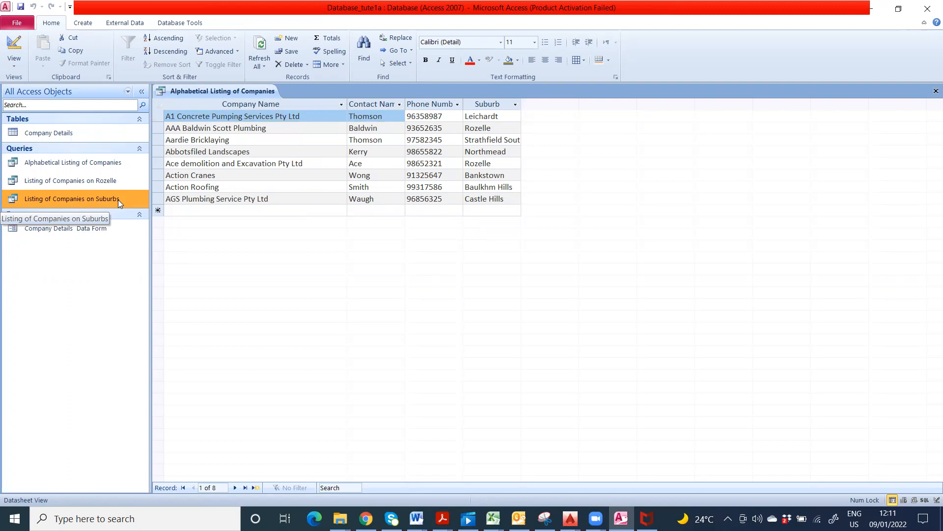
left_click(13, 43)
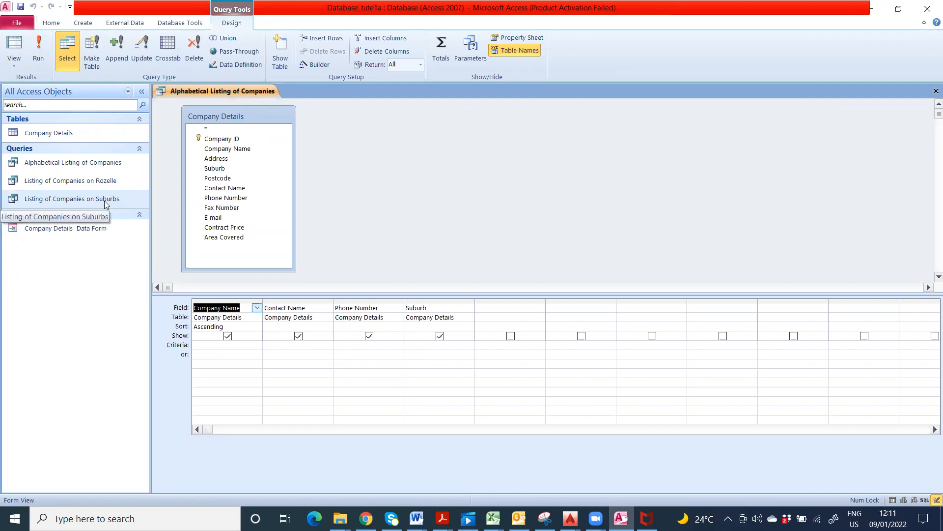
left_click(936, 91)
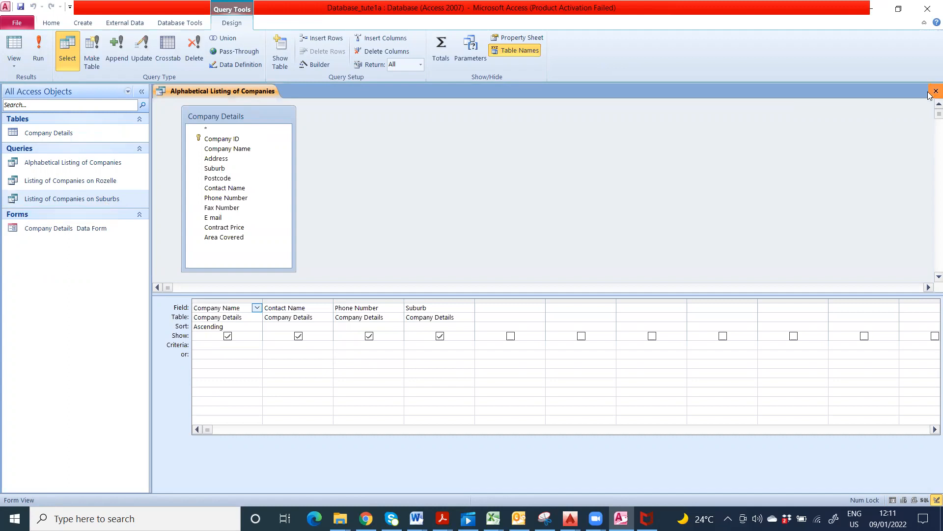
left_click(481, 294)
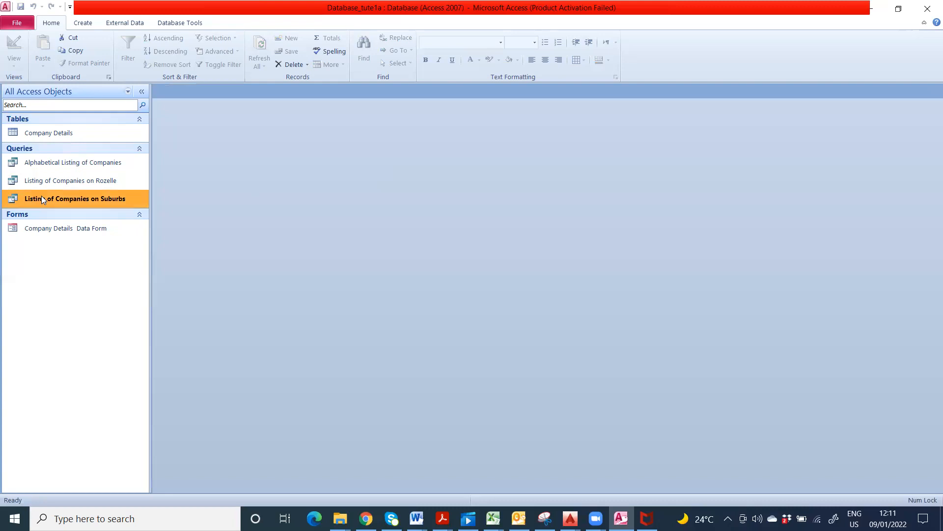
Step: In the Suburbs query's design, replace the Suburb criterion 'Rozelle' with the prompt [Select the Suburb]
double_click(44, 198)
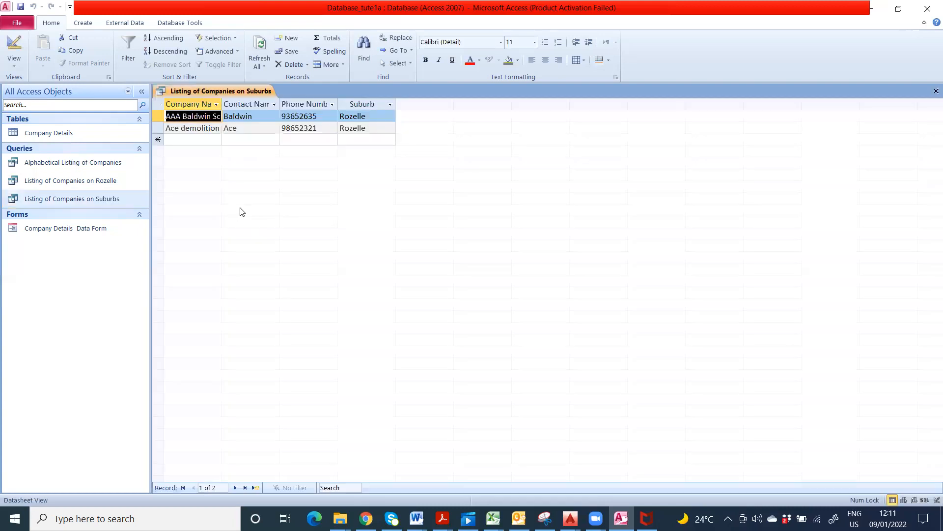
left_click(14, 47)
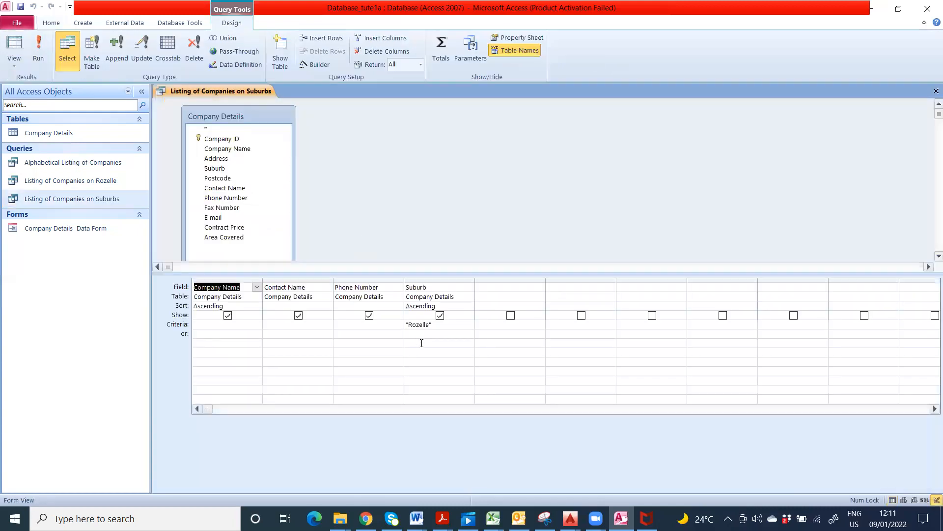
left_click(428, 327)
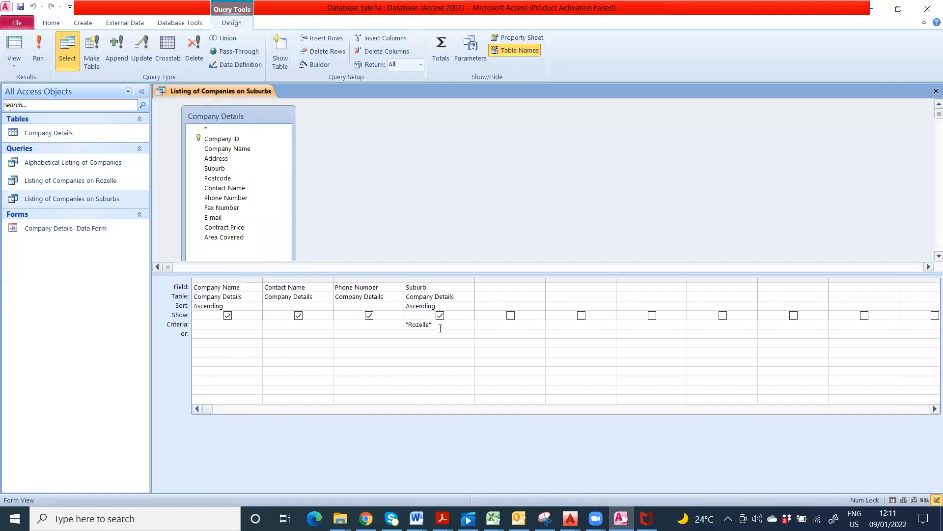
left_click_drag(435, 327, 399, 329)
type("[")
type("ent")
key("BackSpace")
key("BackSpace")
key("BackSpace")
type("Select the Suburb]")
Step: Run the query with Rozelle, save it, widen Company Name, and close the results
left_click(40, 46)
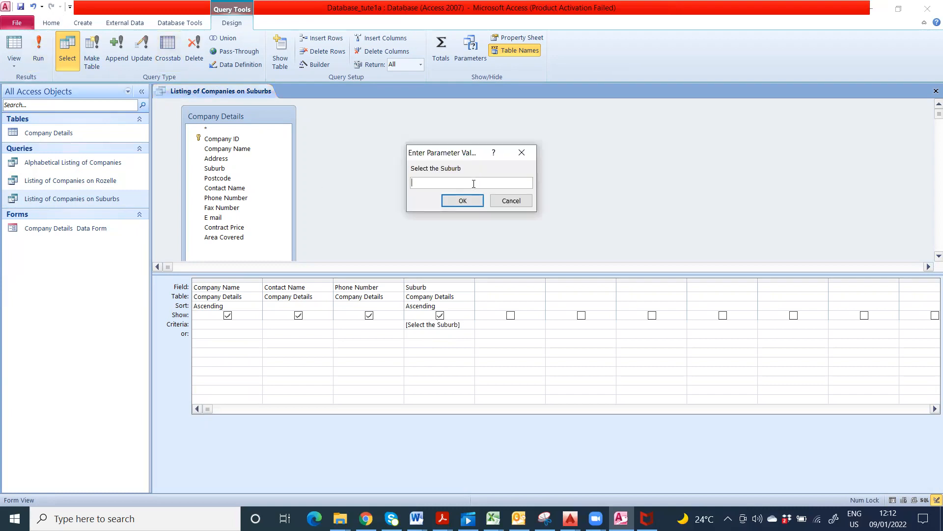
type("Rozelle")
left_click(468, 202)
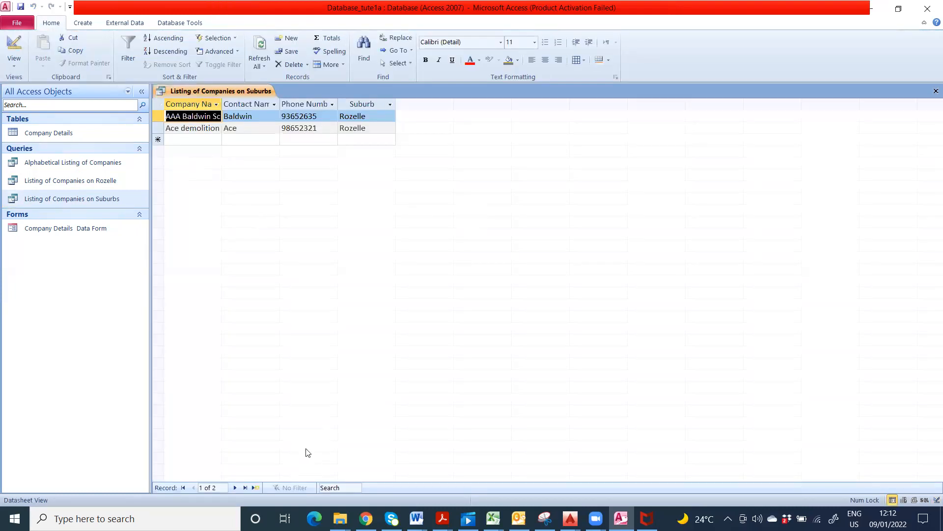
left_click(21, 7)
left_click_drag(222, 106, 307, 107)
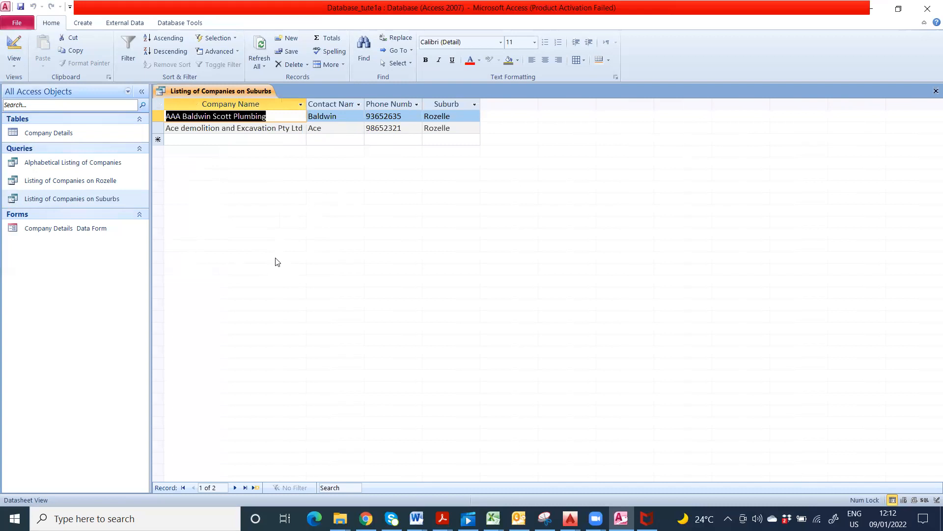
left_click(935, 90)
left_click(429, 291)
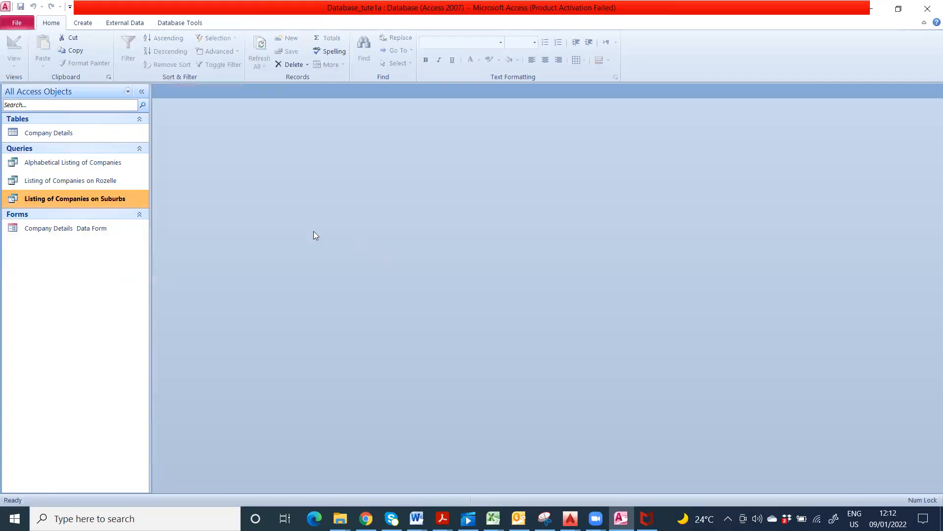
left_click(75, 157)
double_click(61, 135)
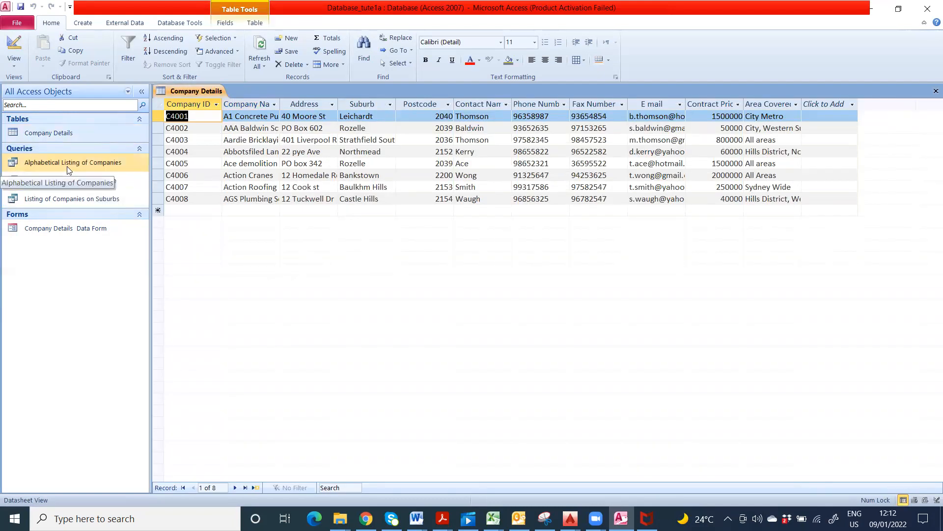
left_click(936, 91)
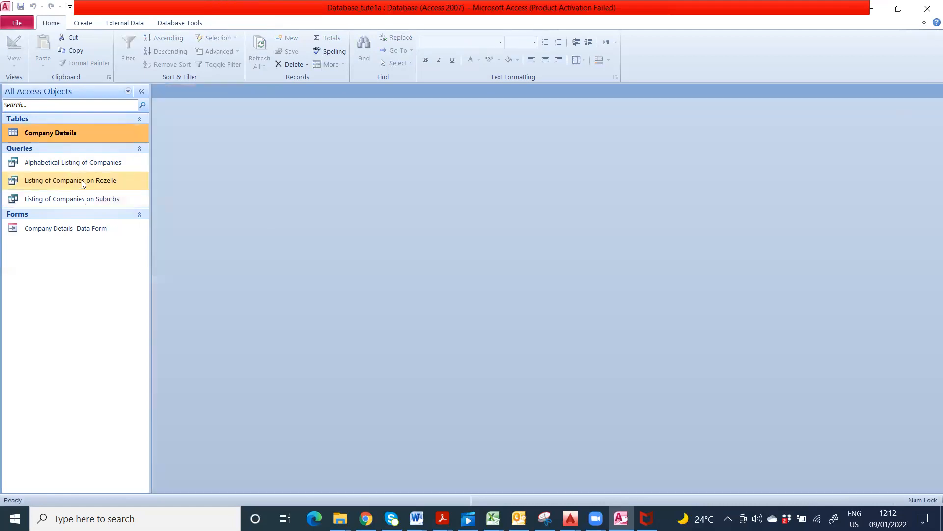
double_click(63, 231)
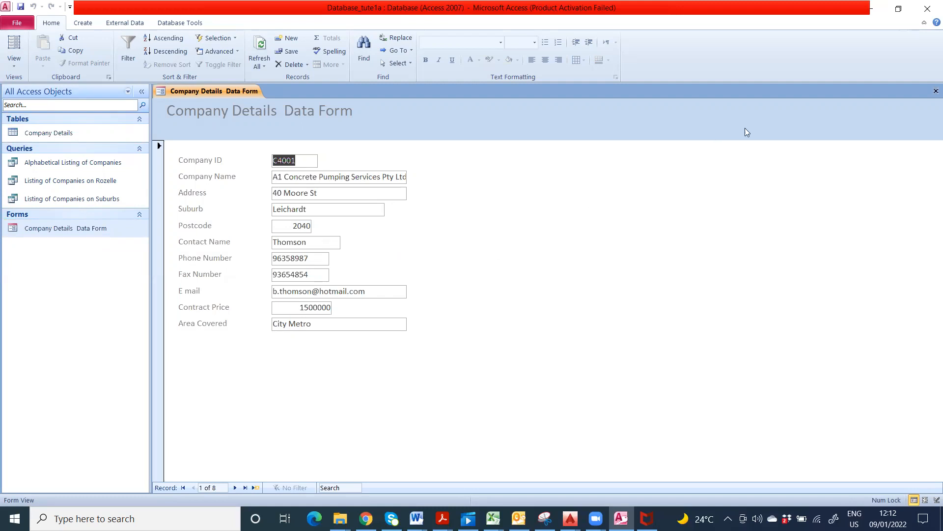
left_click(936, 91)
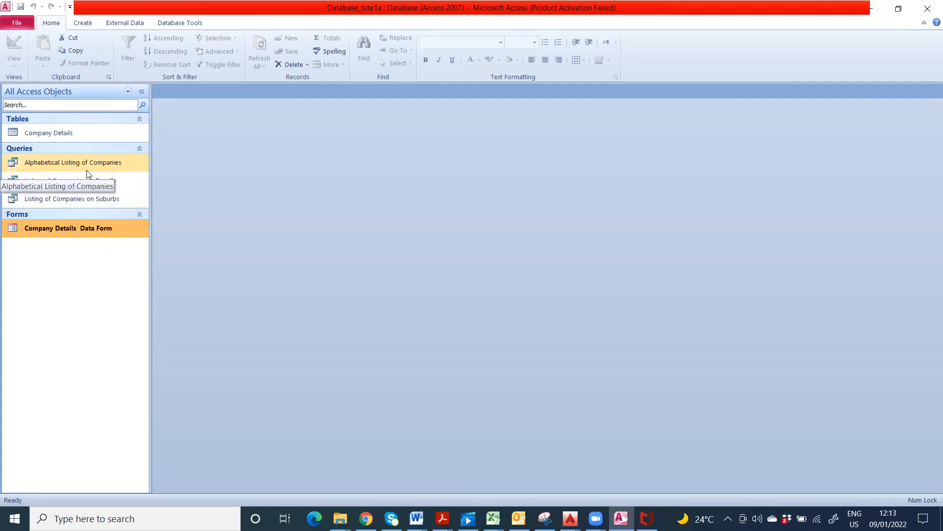
double_click(92, 200)
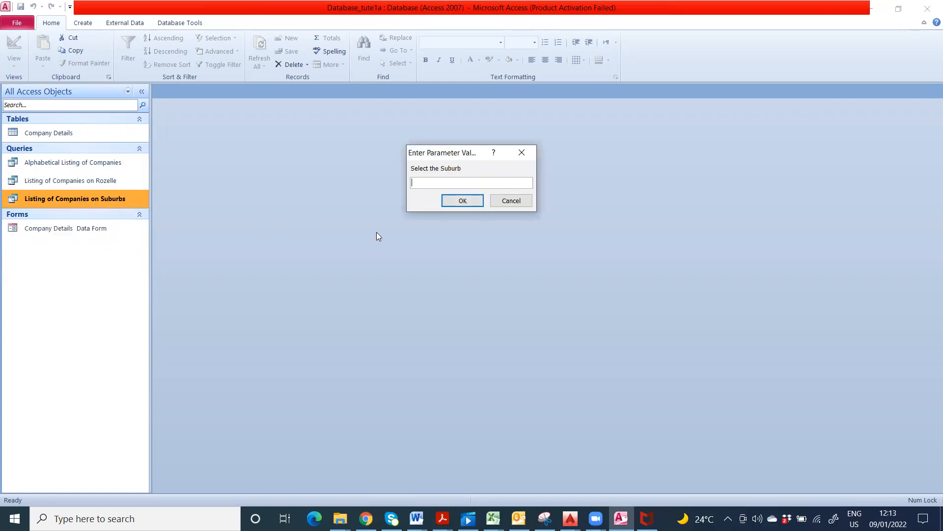
left_click(506, 203)
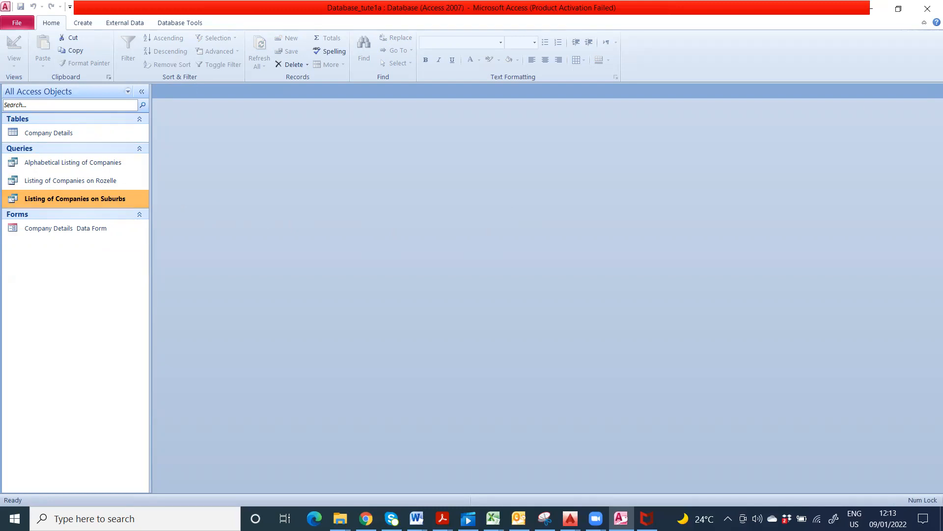
left_click(443, 519)
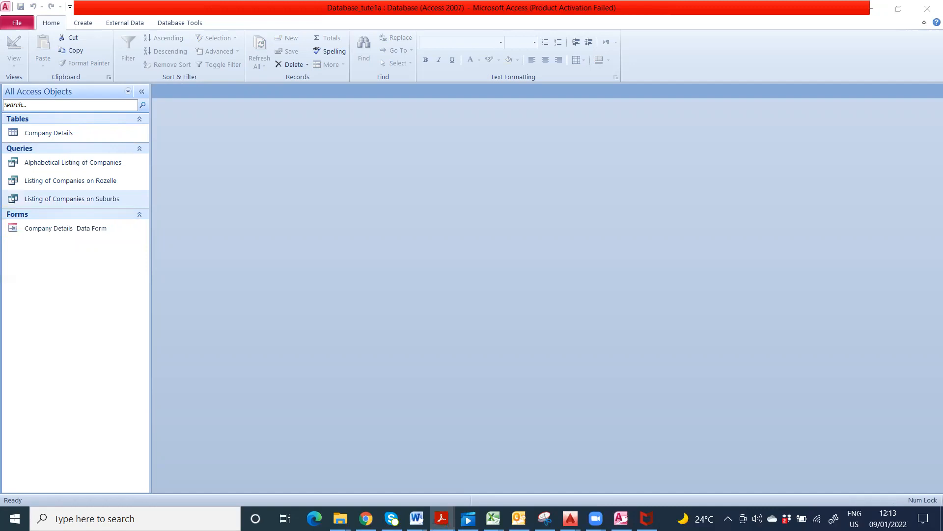